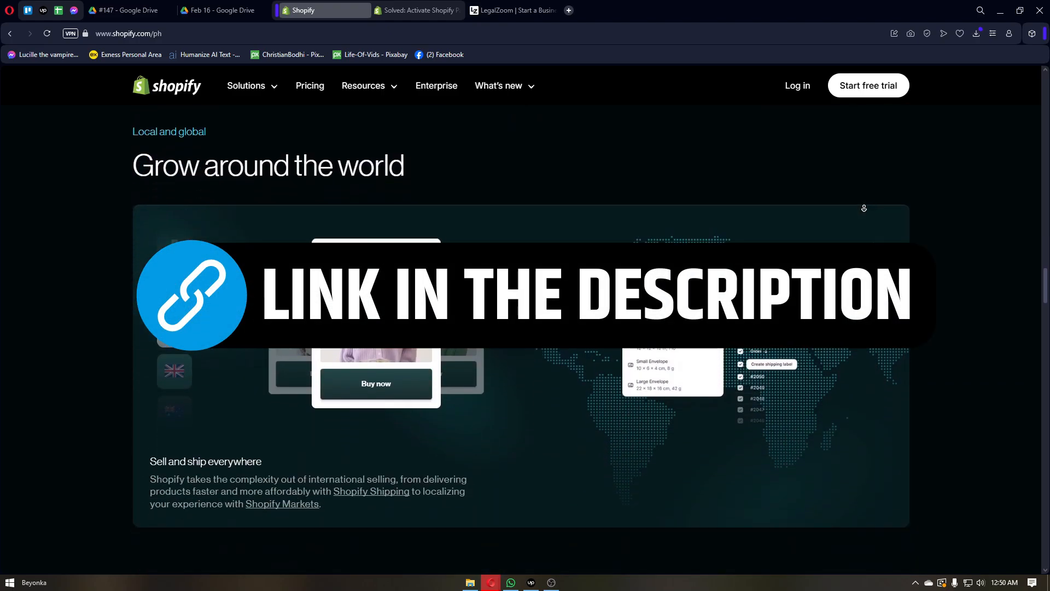
Step: Look through the example stores showcased on Shopify's online store page
click(589, 88)
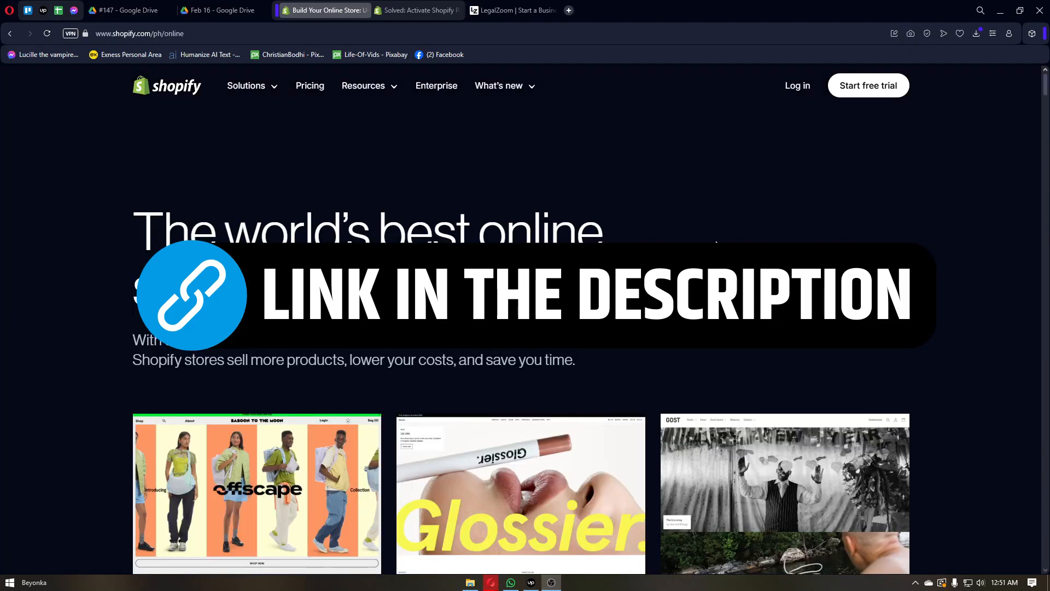
middle_click(753, 228)
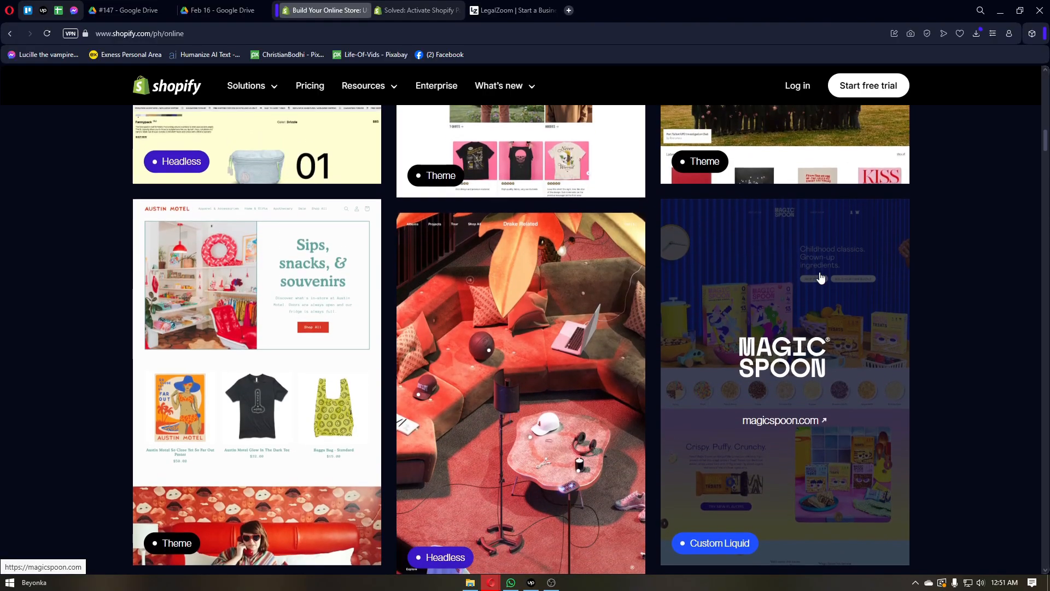
scroll(820, 276, down, 3)
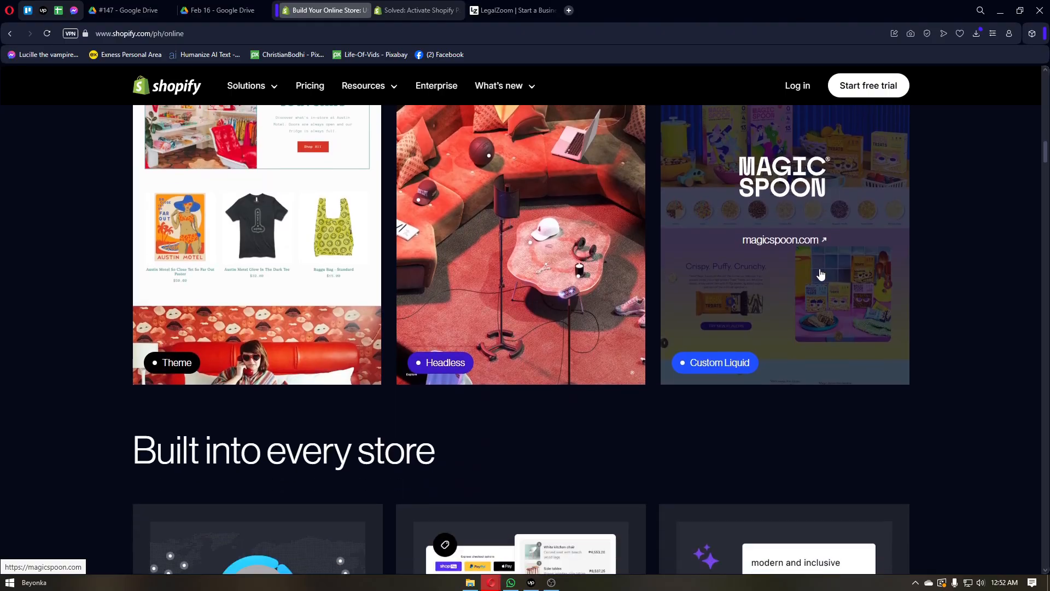
scroll(820, 275, down, 2)
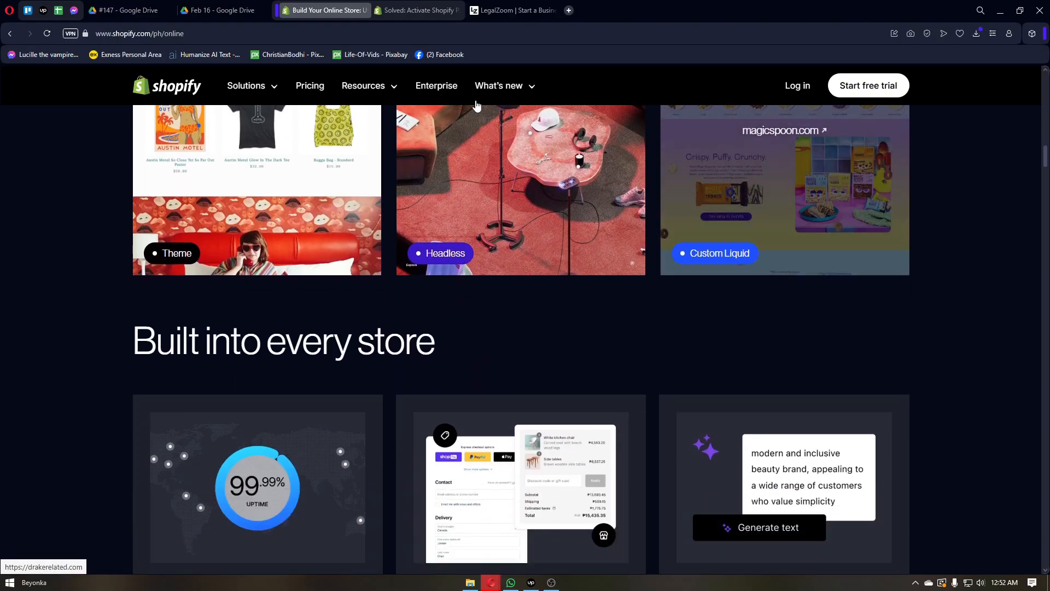
Step: Switch to the LegalZoom site and open its business formation page
click(517, 11)
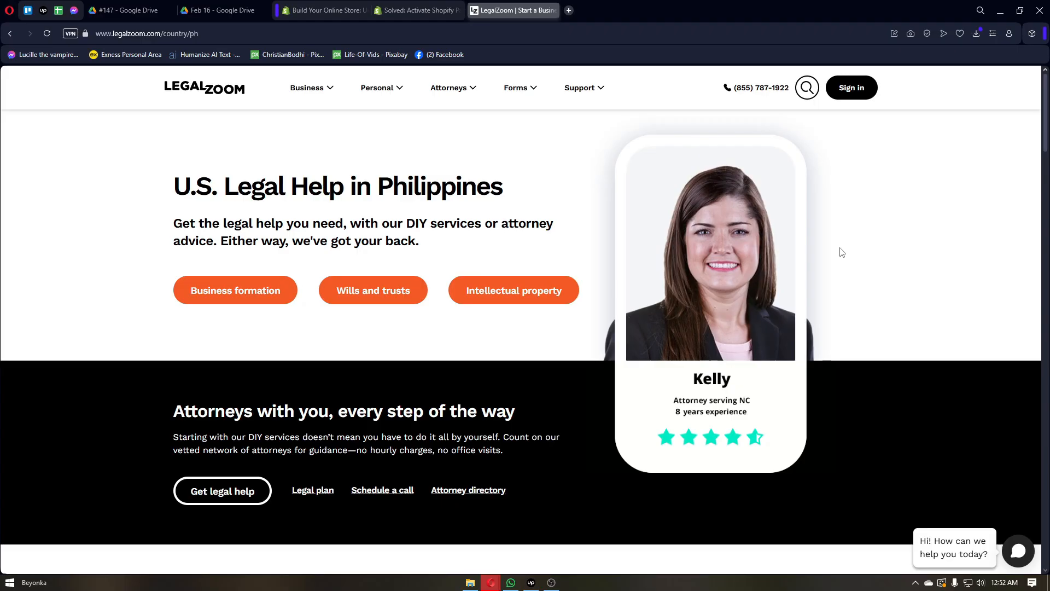
scroll(842, 252, down, 1)
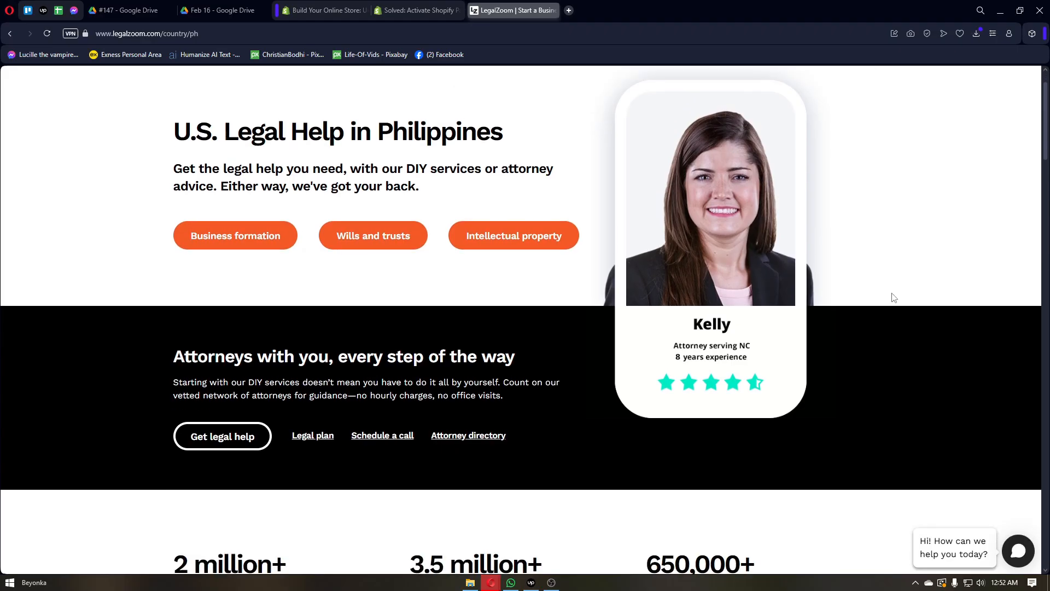
scroll(876, 294, up, 1)
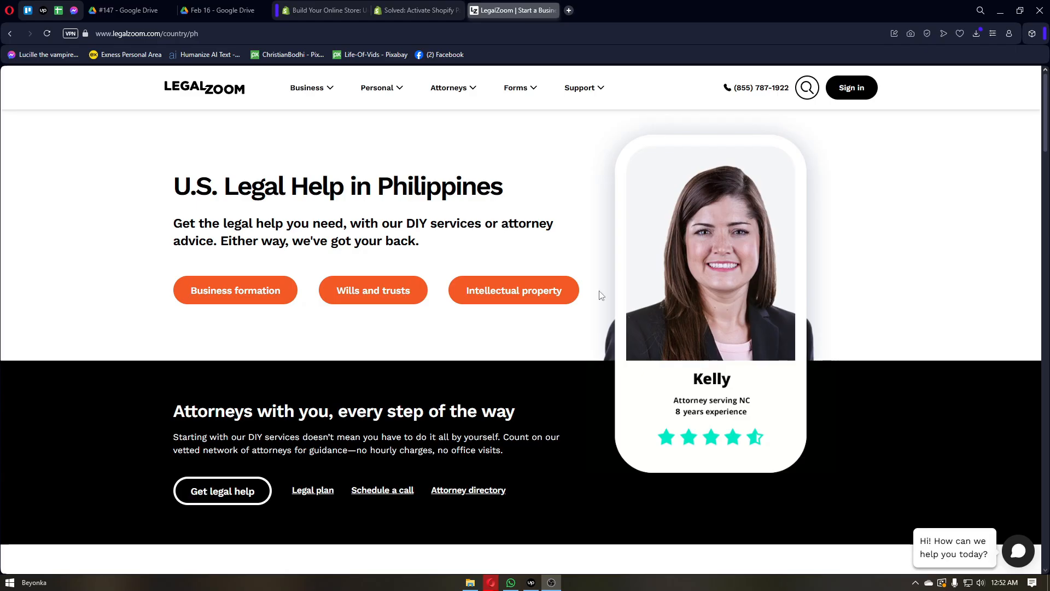
click(263, 293)
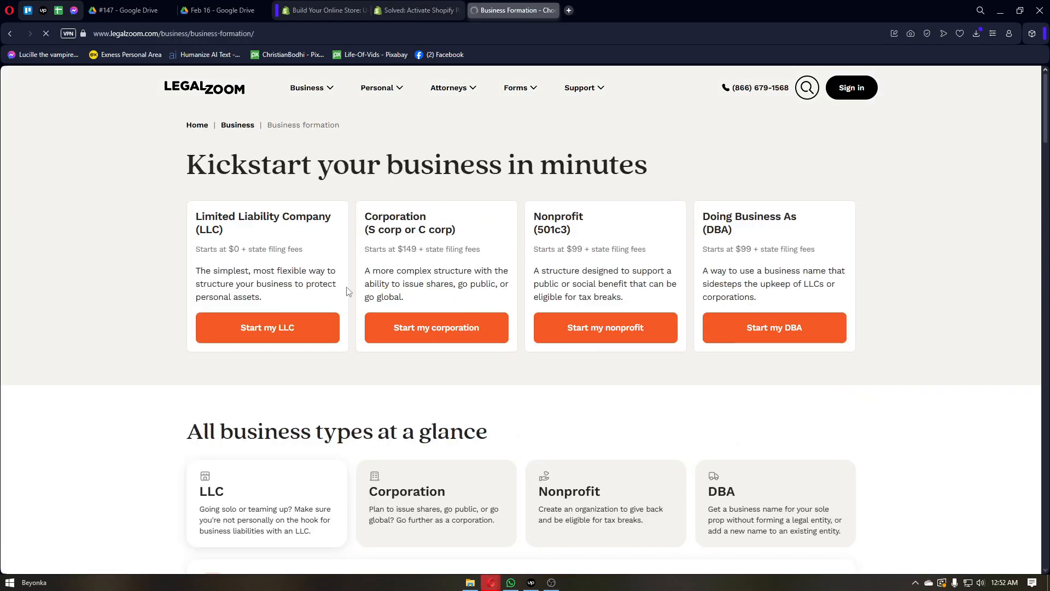
click(8, 35)
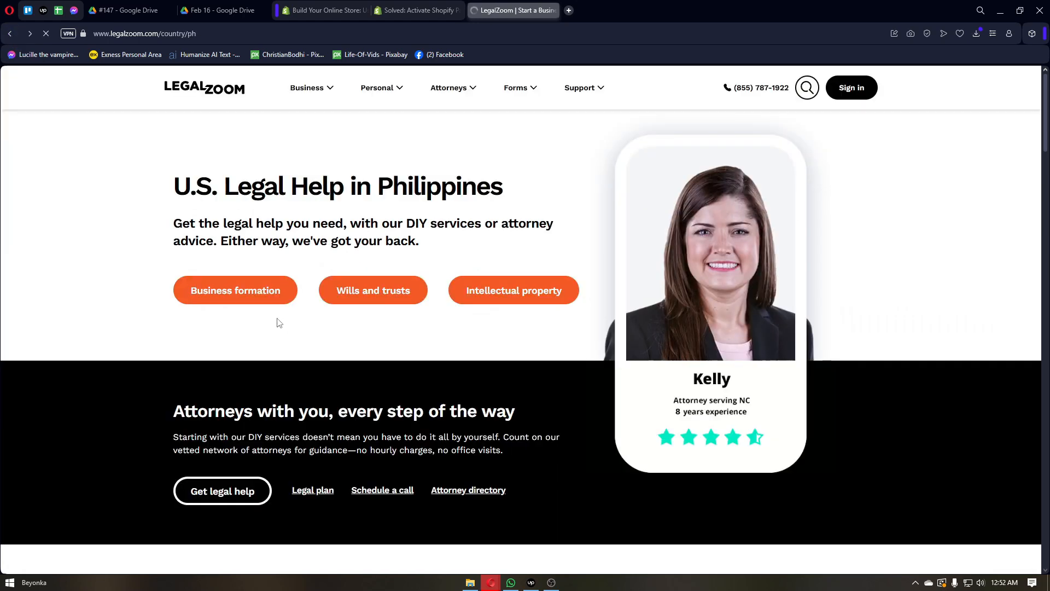
click(259, 293)
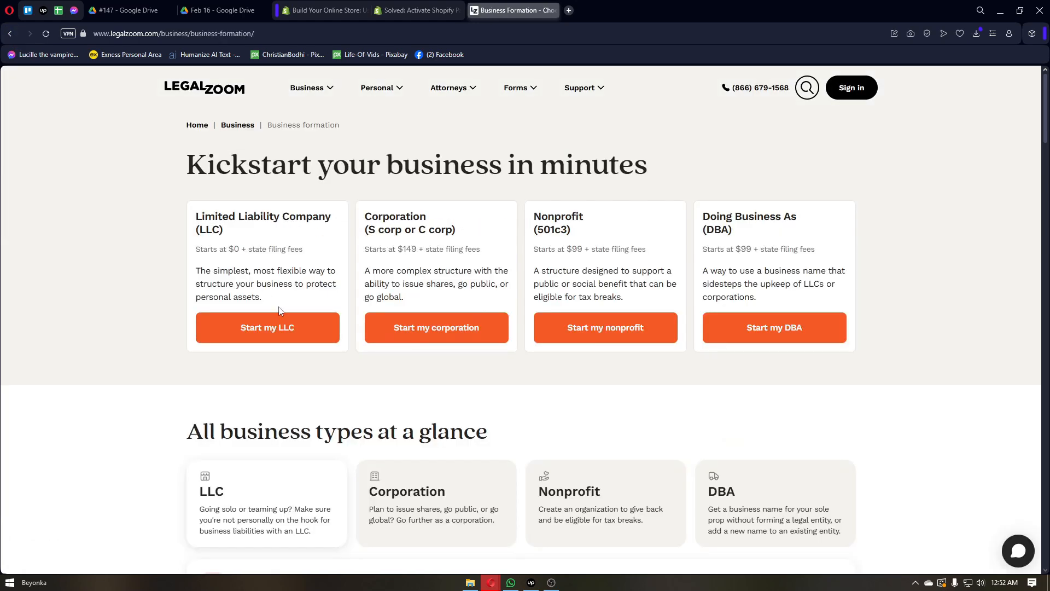
Step: Read the Limited Liability Company description and start forming an LLC
drag(195, 216, 329, 216)
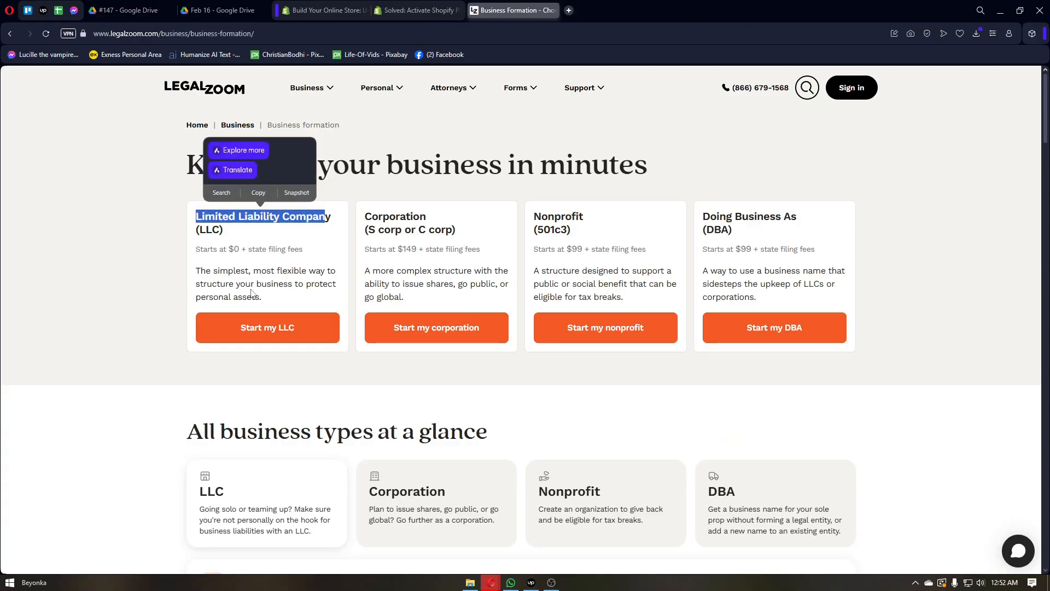
drag(206, 270, 302, 281)
click(303, 281)
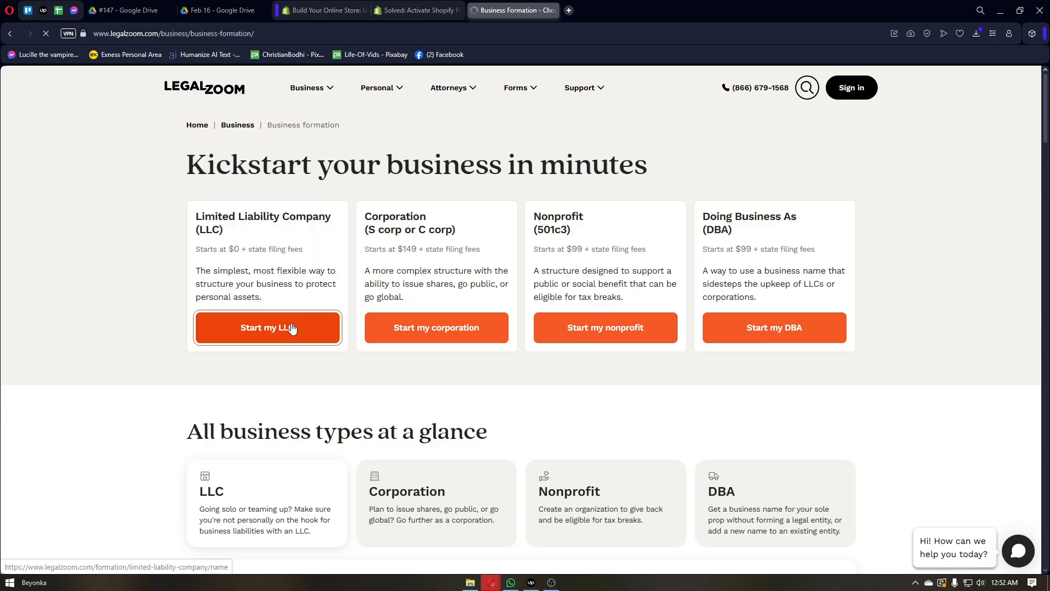
click(290, 327)
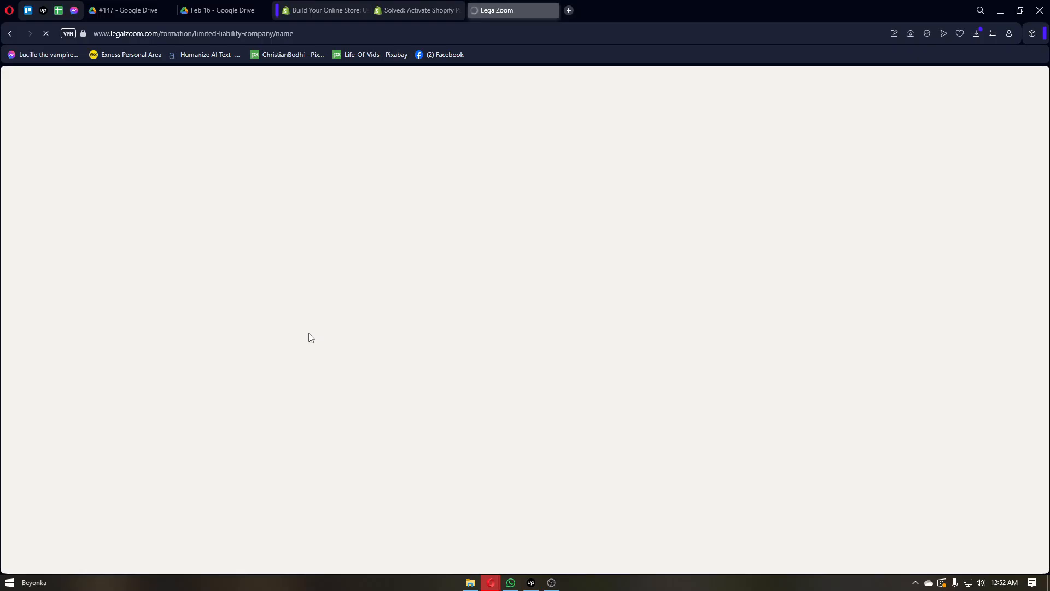
Step: Enter "shopify" as the business name and continue to the location question
click(433, 198)
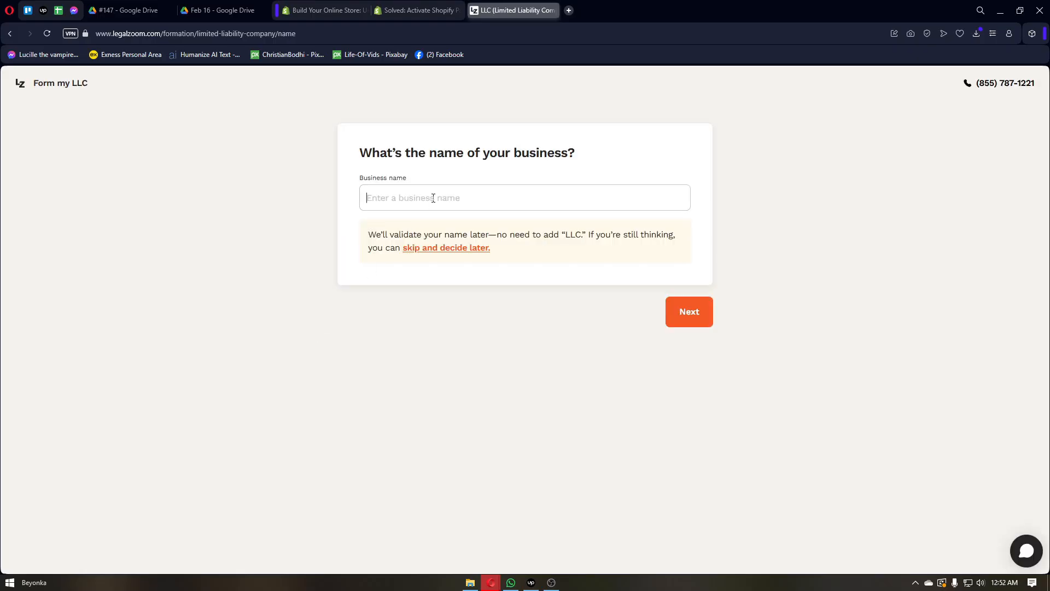
text(shopify)
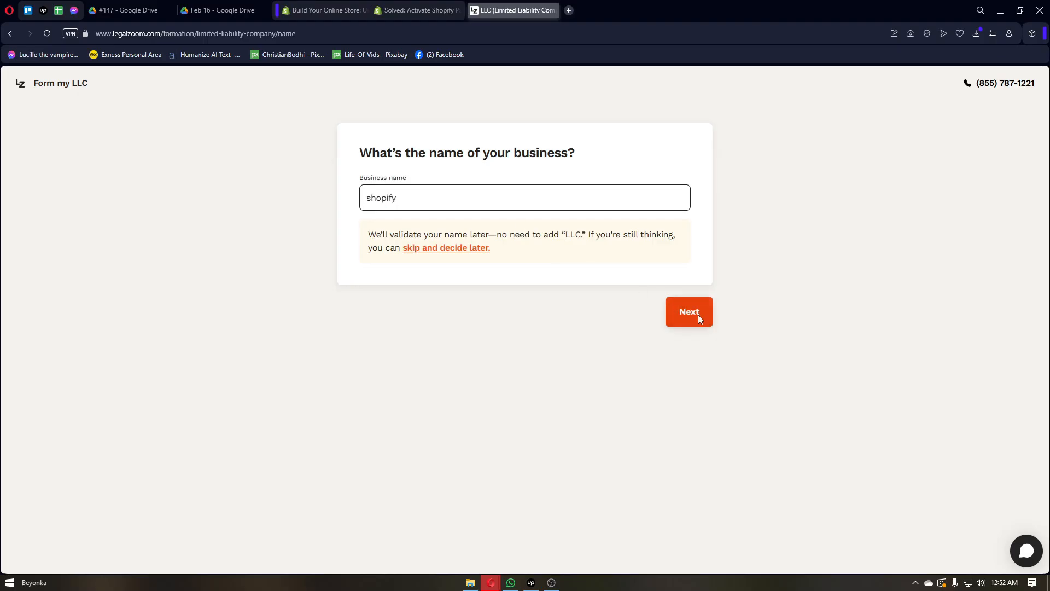
click(698, 314)
Step: Set the business's state to Wyoming and choose the $0 Basic LLC package
click(480, 200)
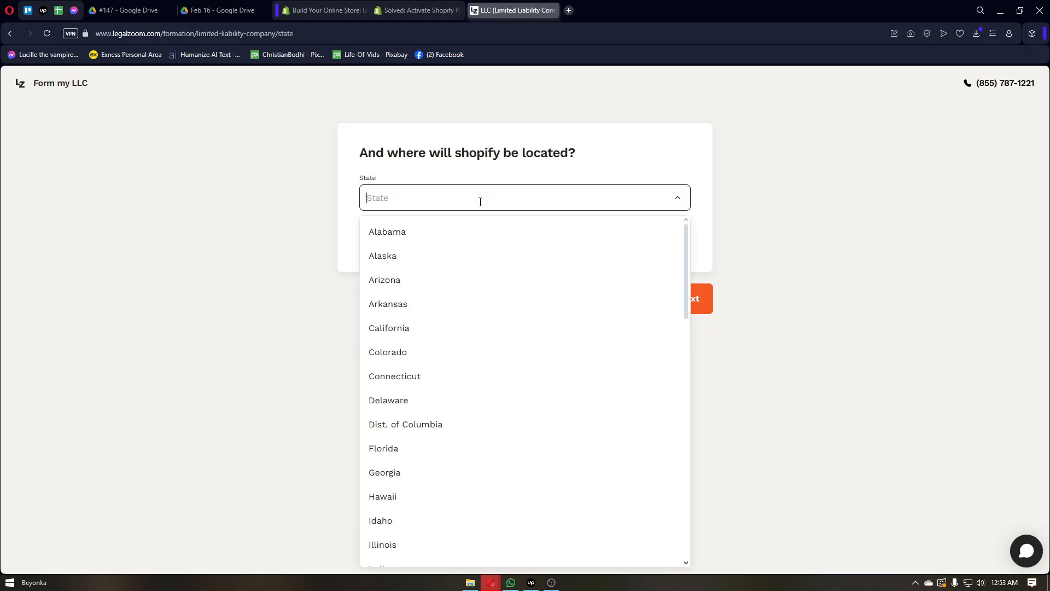
text(wy)
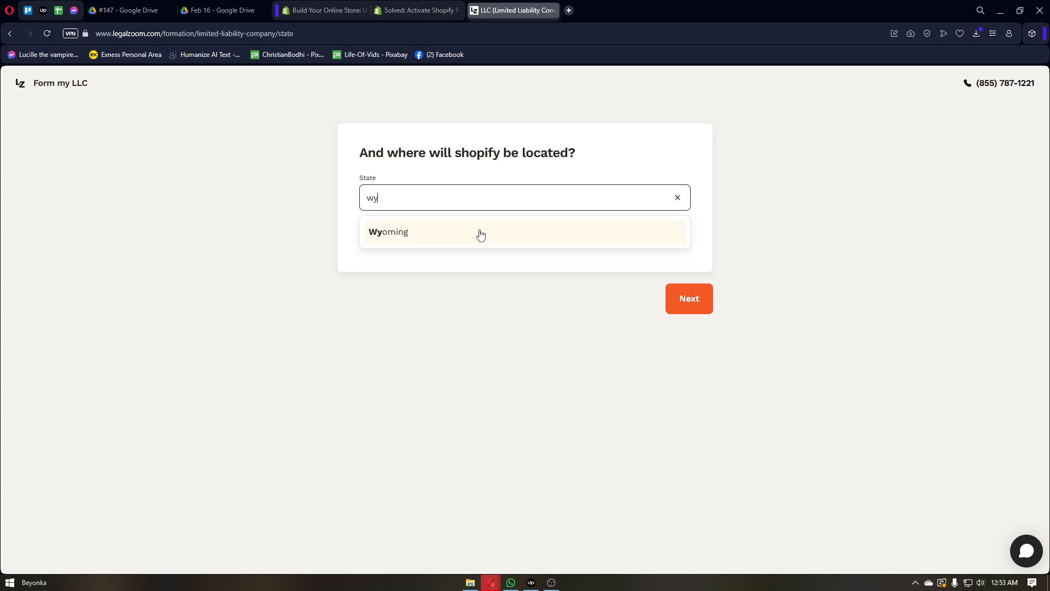
click(480, 233)
click(686, 296)
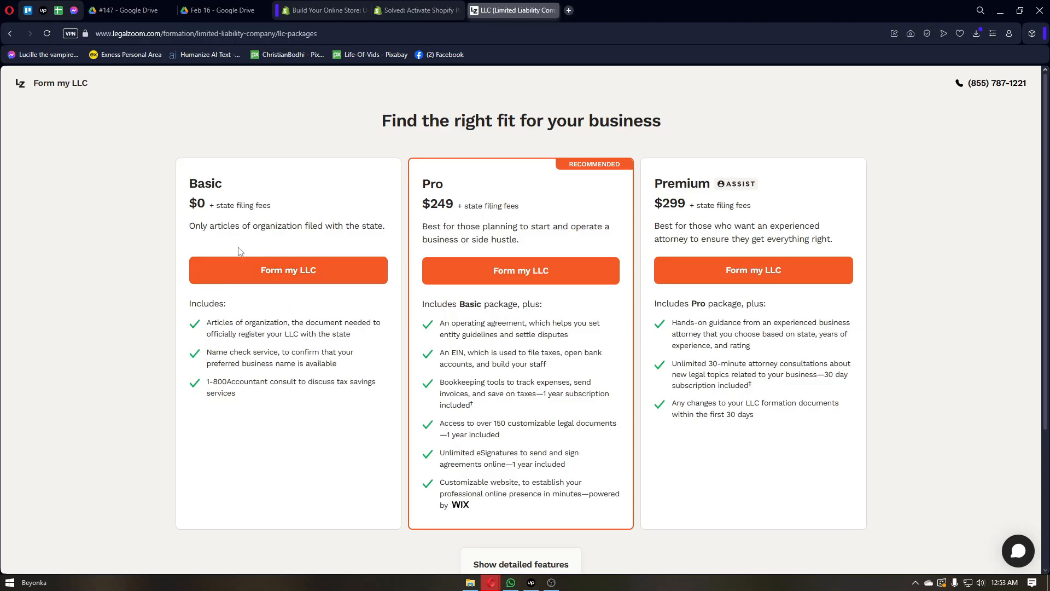
click(267, 269)
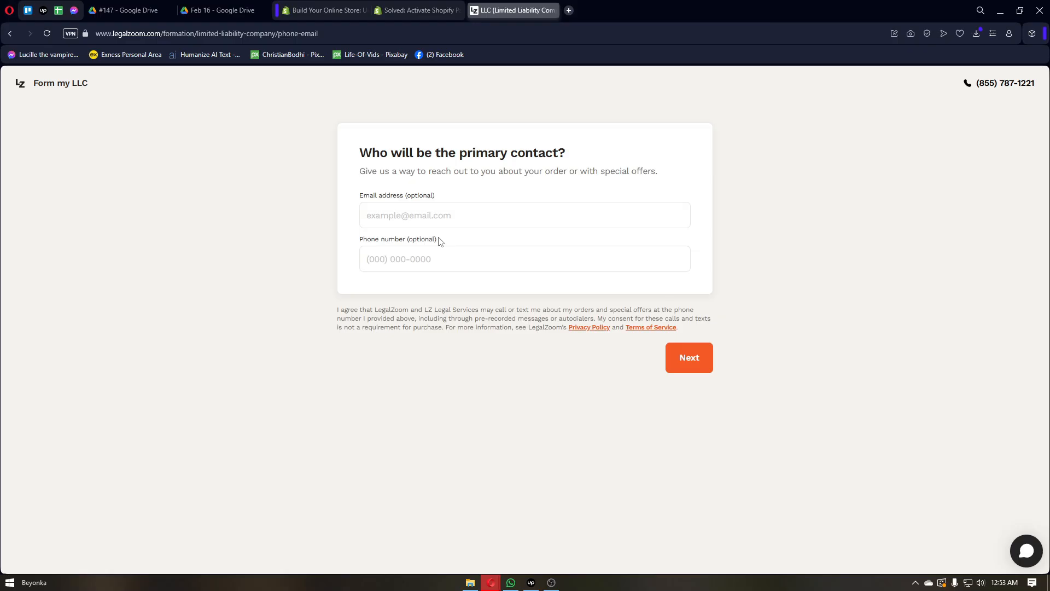
Step: Skip the optional primary contact details and pick an industry from the suggested list
click(680, 367)
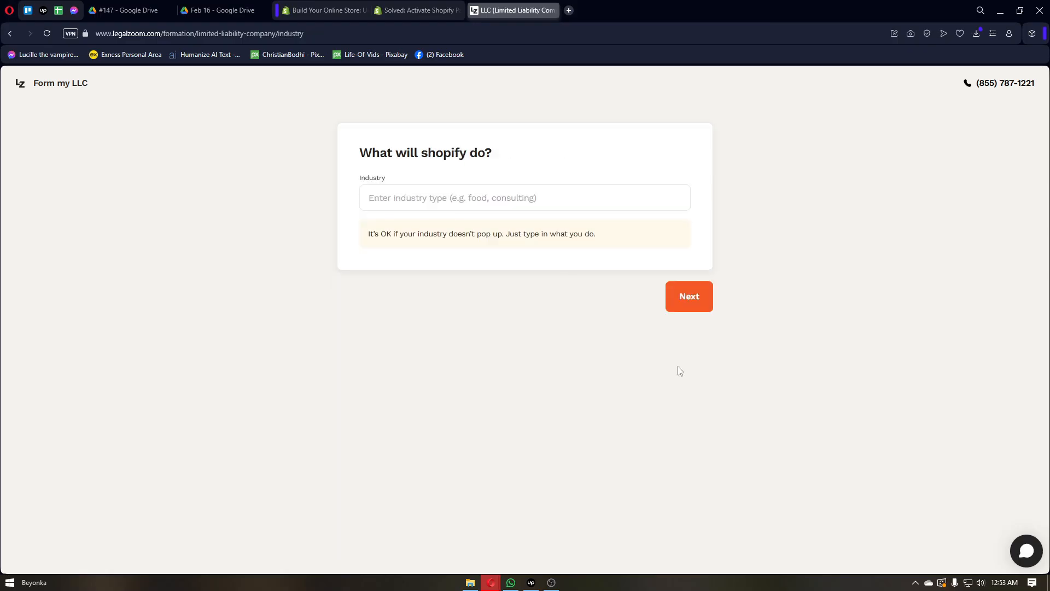
click(502, 202)
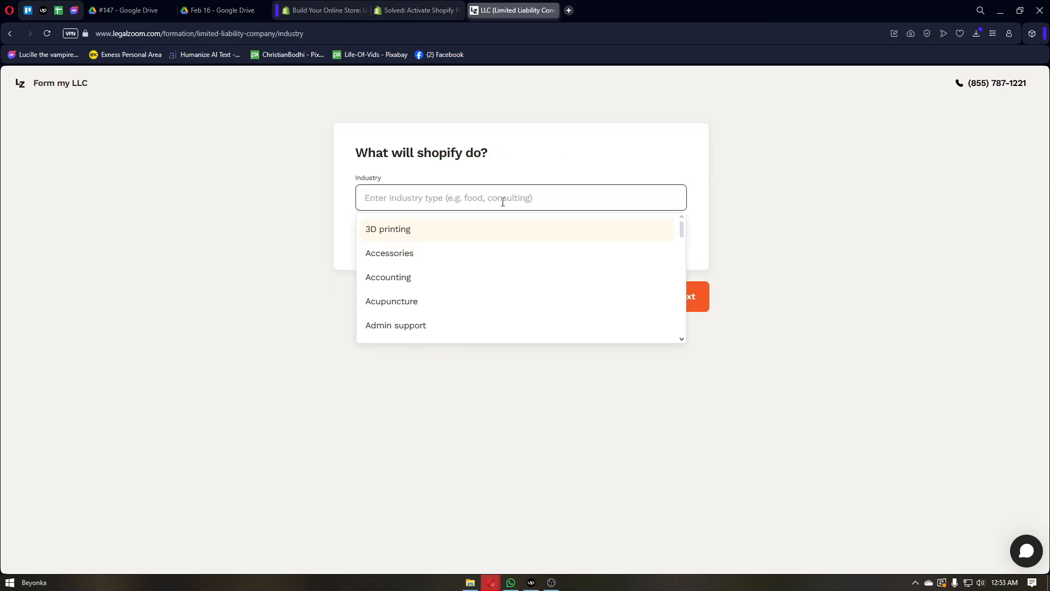
scroll(483, 250, down, 5)
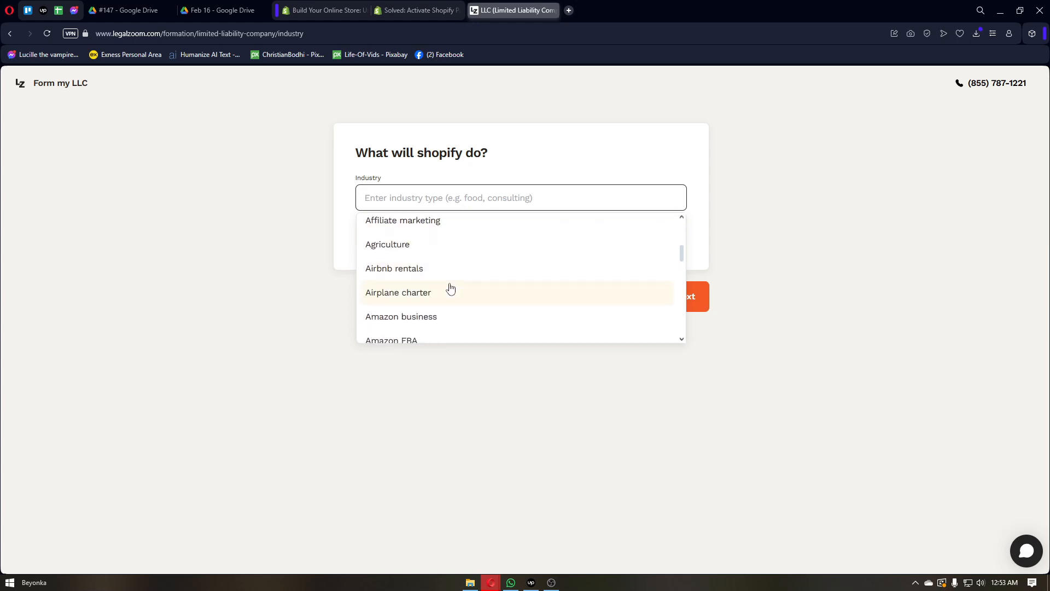
scroll(450, 288, up, 3)
click(441, 275)
click(695, 303)
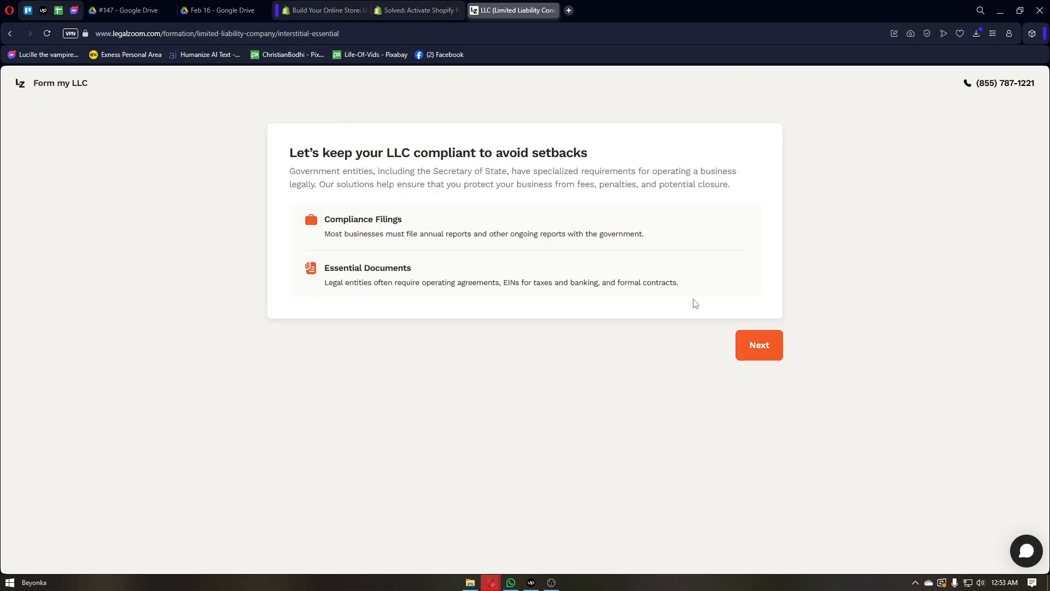
Step: Decline the add-on offers for state compliance filings, essential documents and a business bank account
click(760, 352)
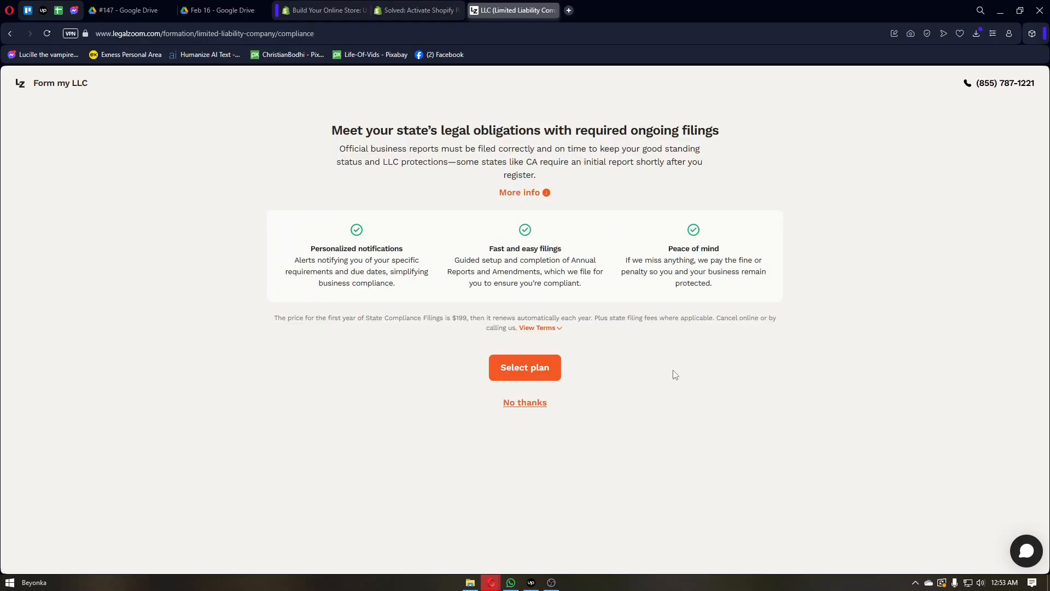
click(545, 406)
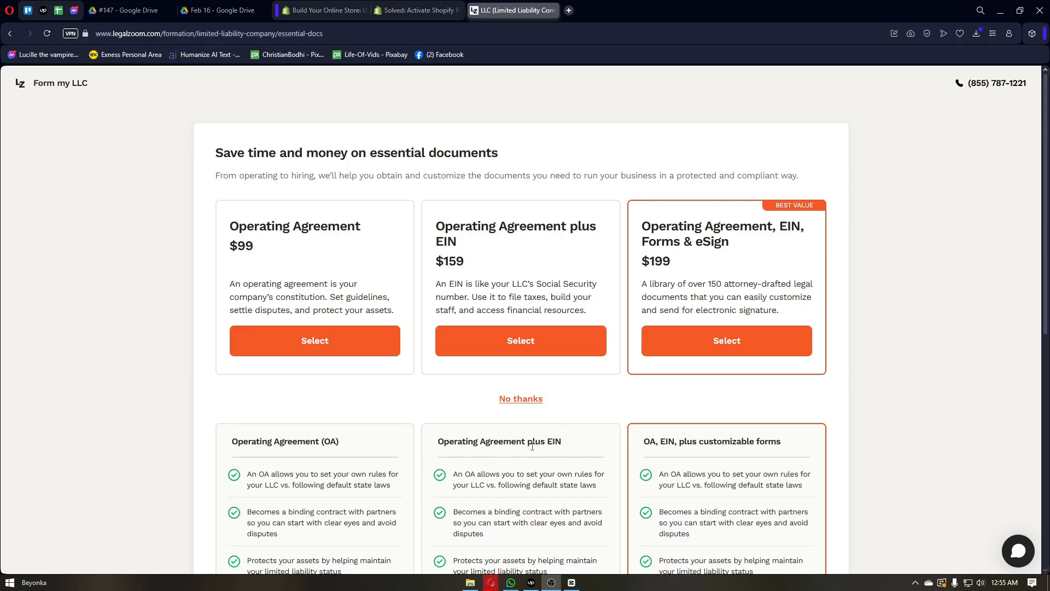
click(534, 401)
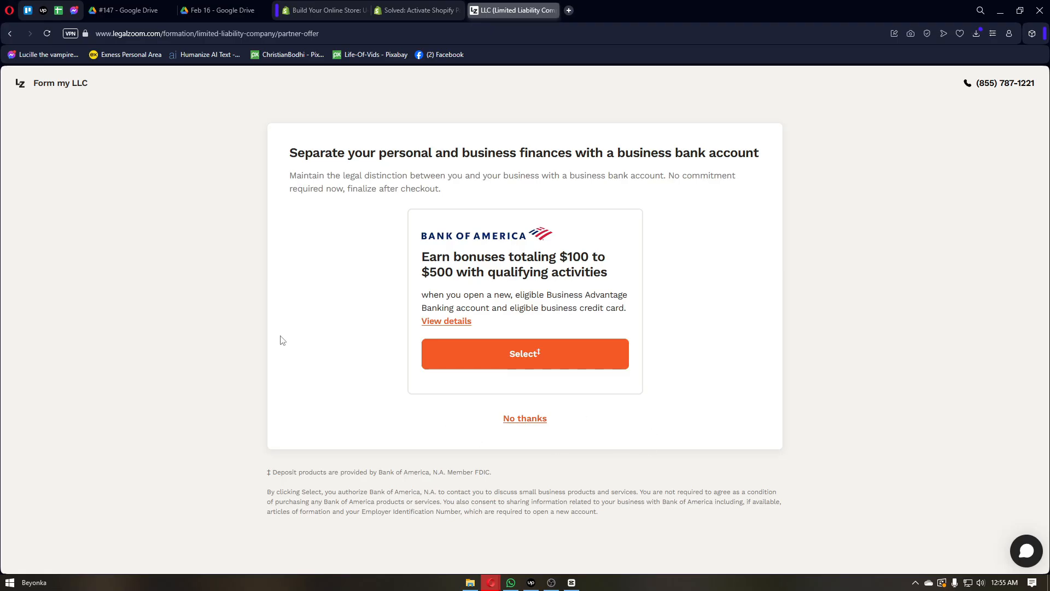
click(509, 421)
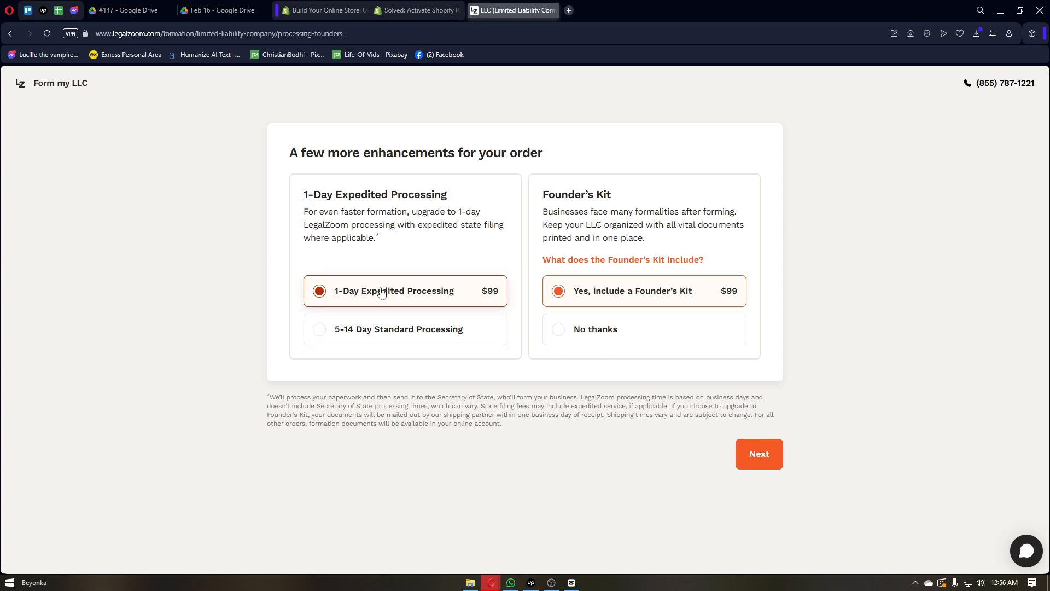
Step: Choose 5-14 Day Standard Processing without a Founder's Kit and proceed to the order review
click(463, 330)
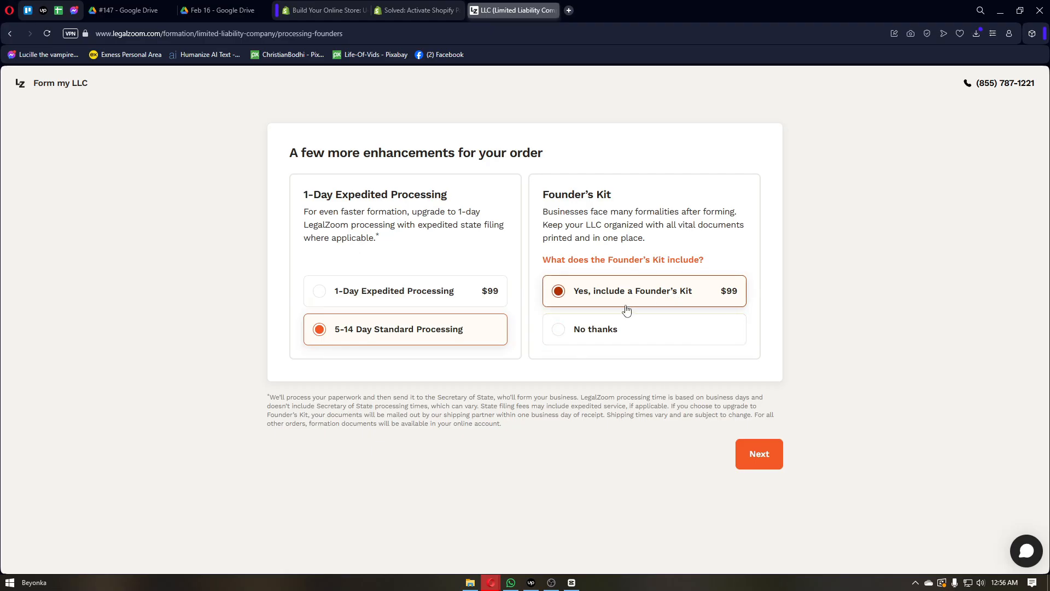
click(611, 330)
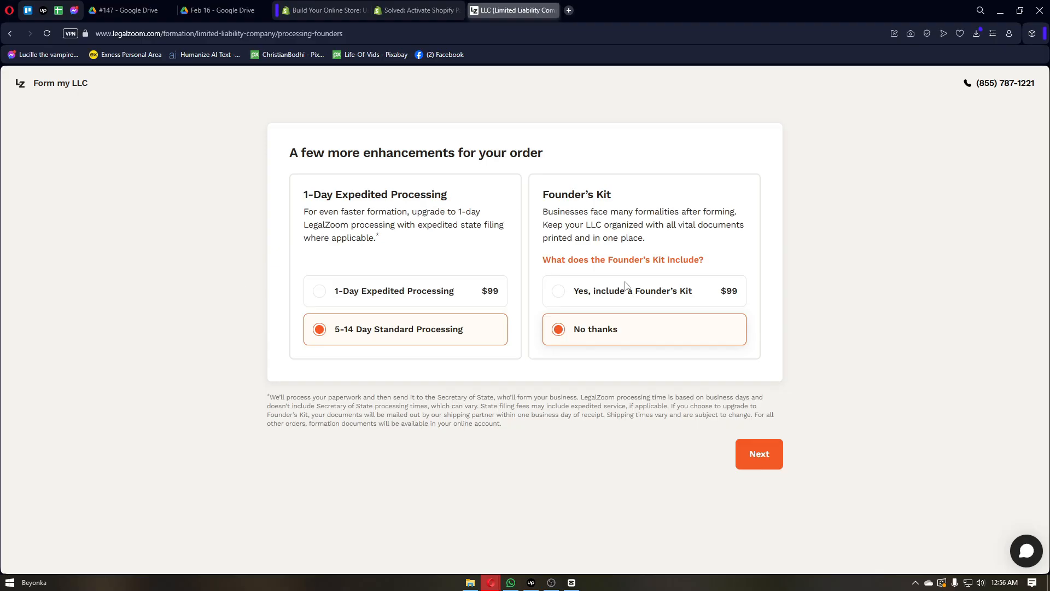
click(750, 462)
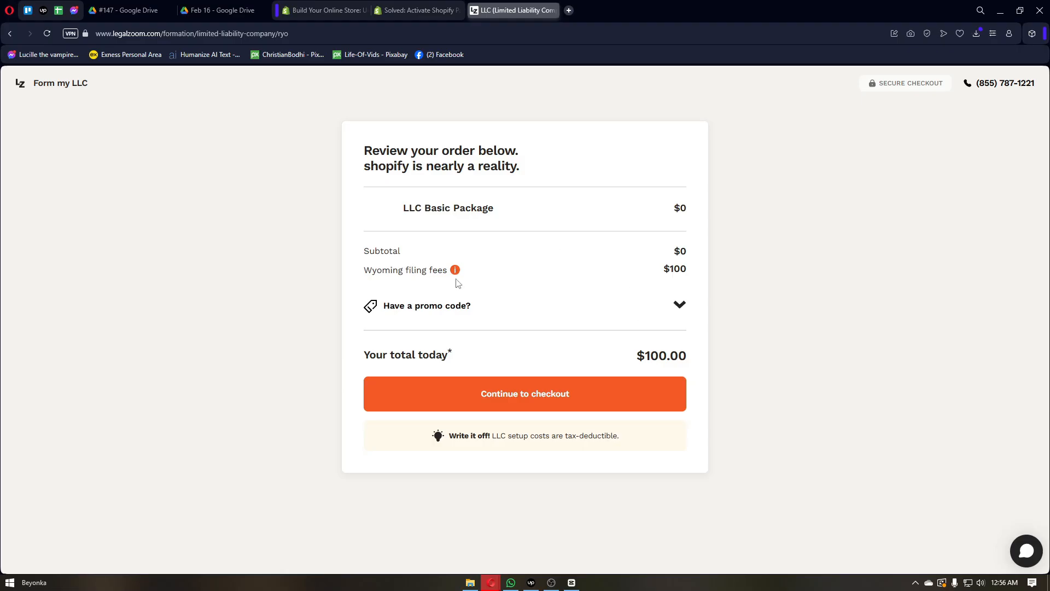
mouse_move(456, 273)
Step: Return to Shopify's online store page and look through its theme and custom-build sections
click(318, 11)
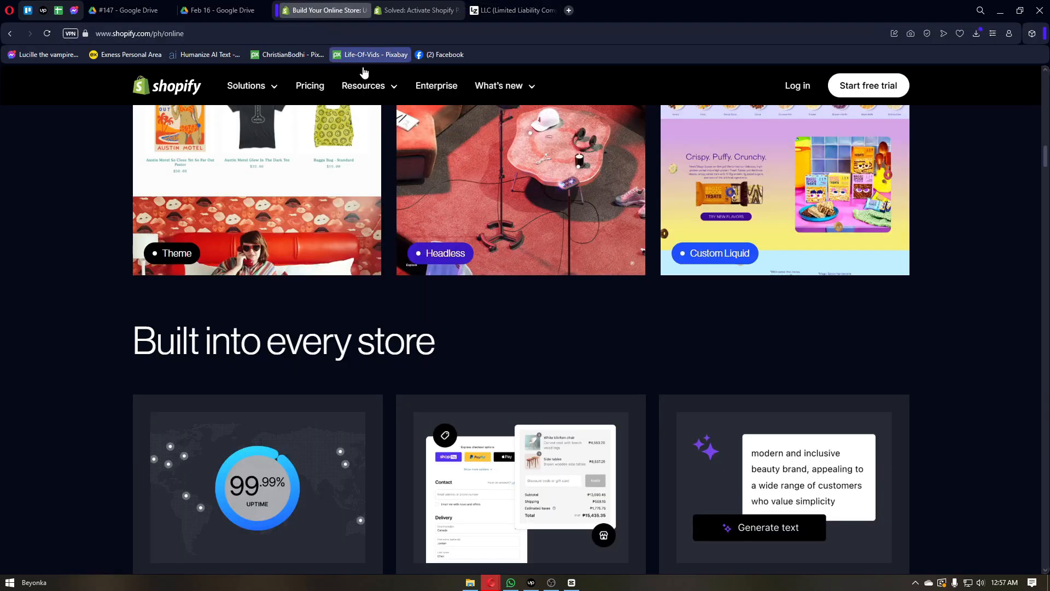
middle_click(989, 365)
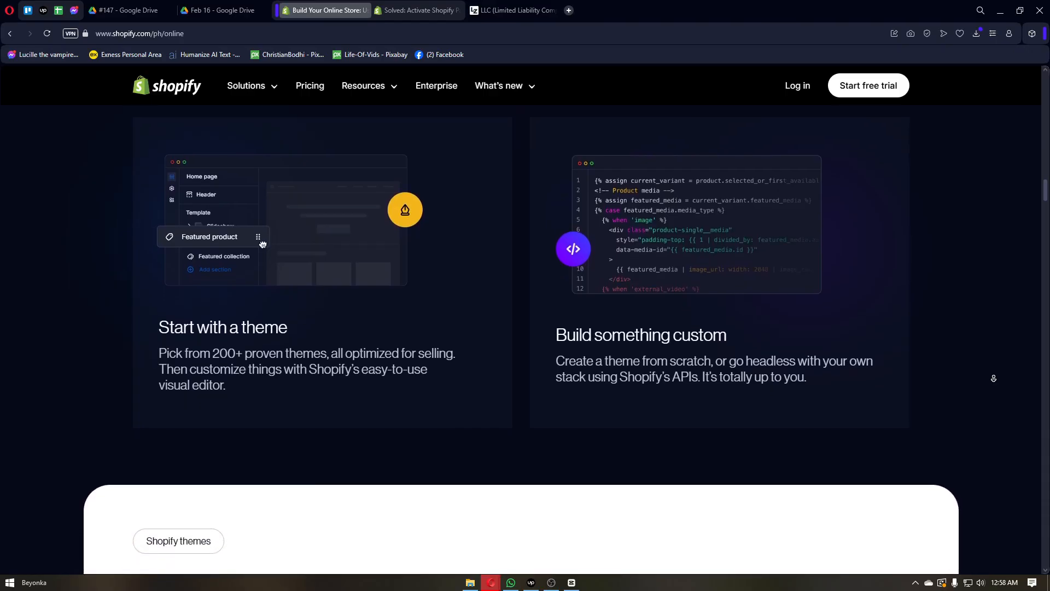
click(994, 382)
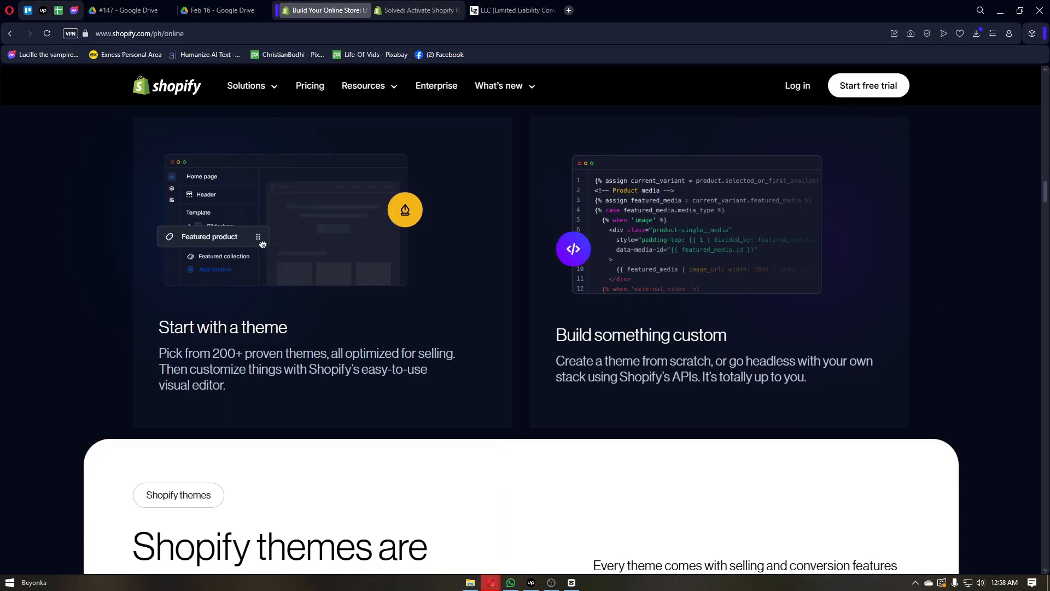
scroll(944, 248, down, 1)
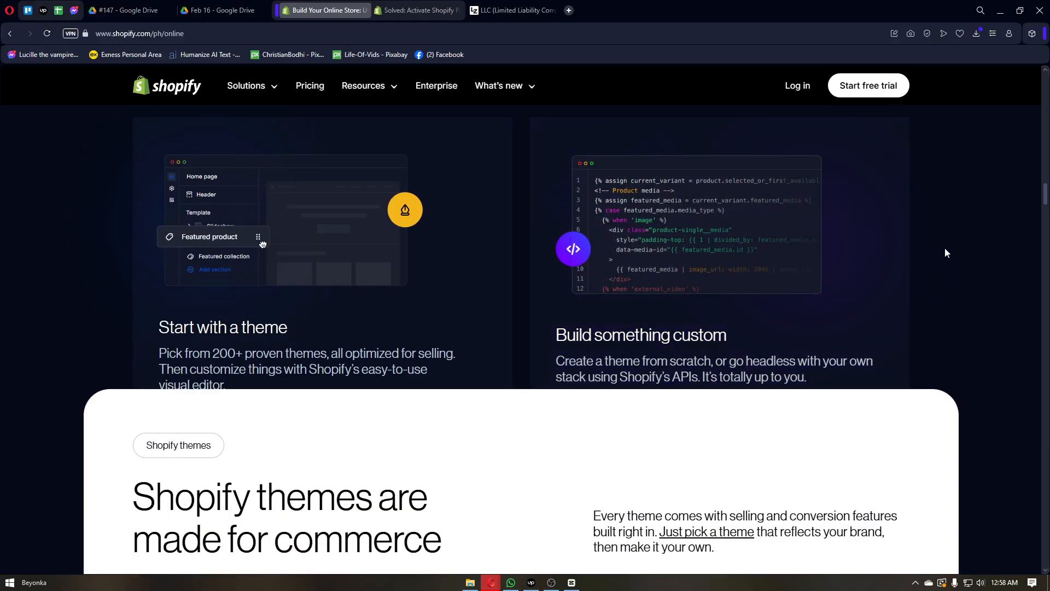
scroll(945, 253, down, 2)
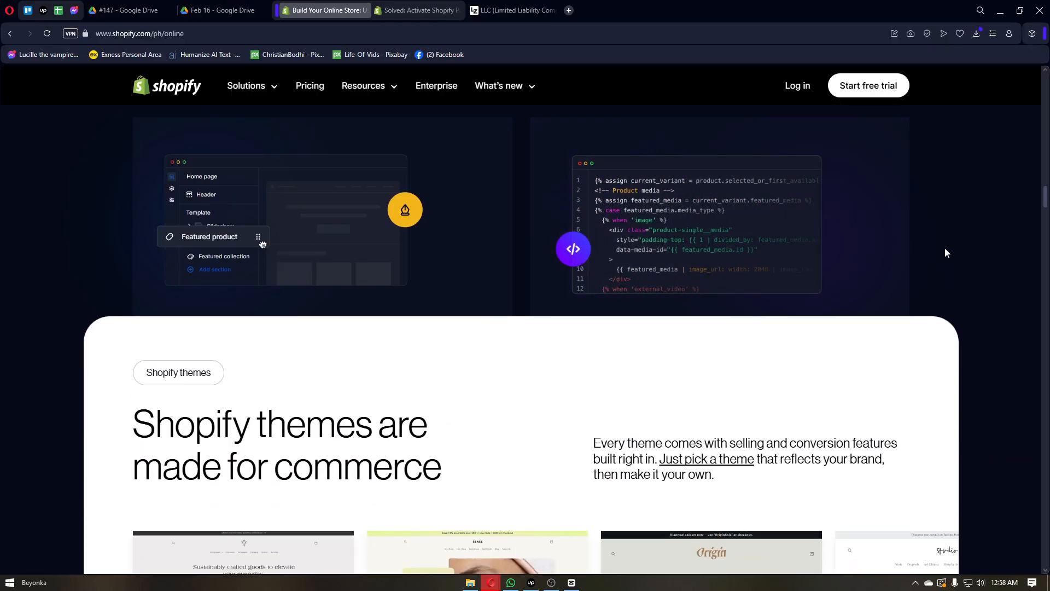
Step: Look through the theme gallery, the build options and the example storefronts on Shopify's online store page
scroll(945, 253, down, 2)
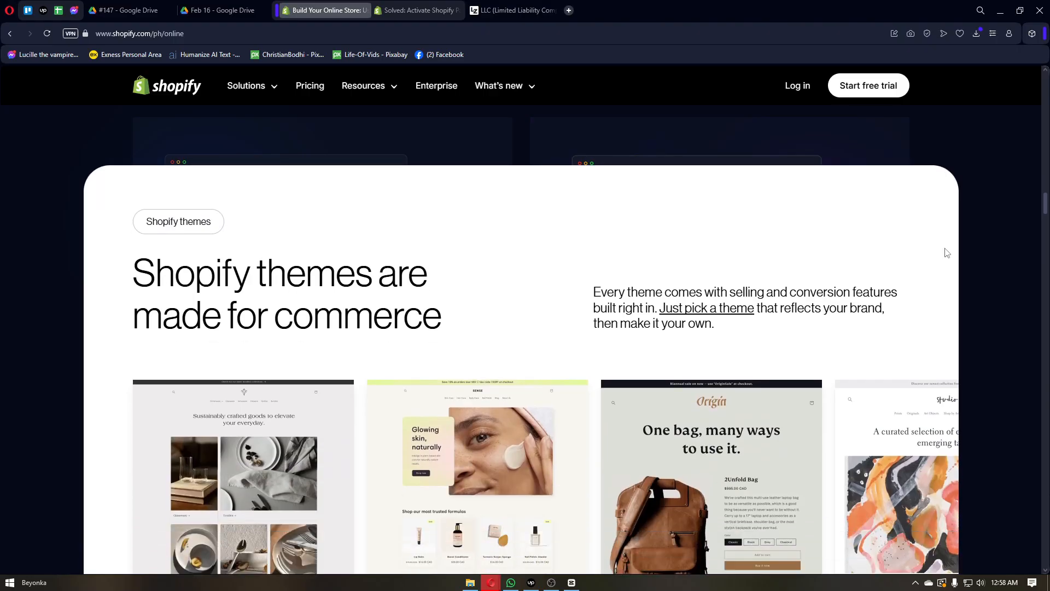
scroll(945, 253, down, 1)
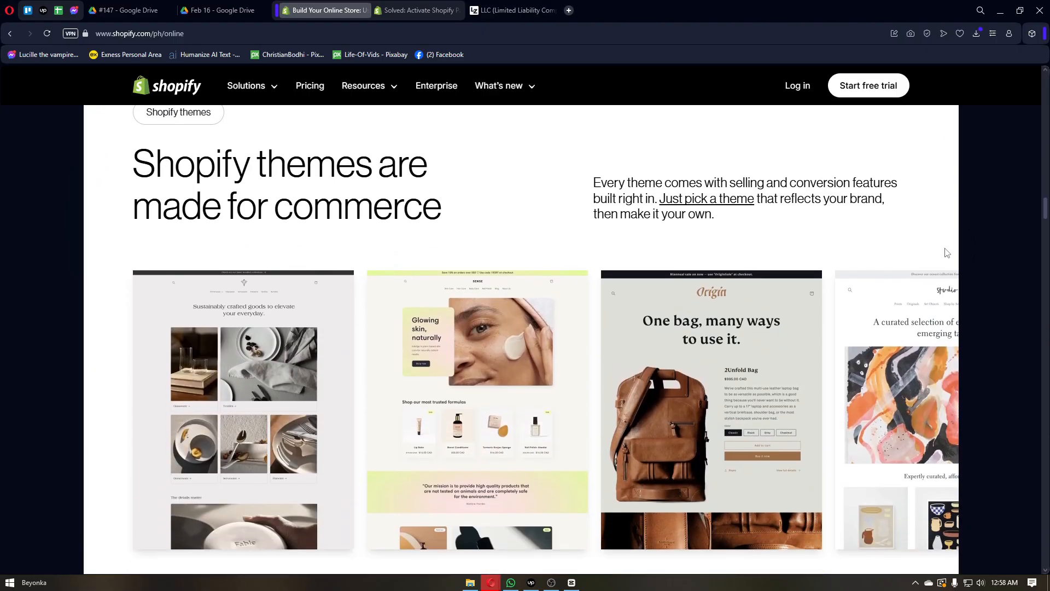
scroll(946, 251, down, 3)
scroll(948, 247, down, 3)
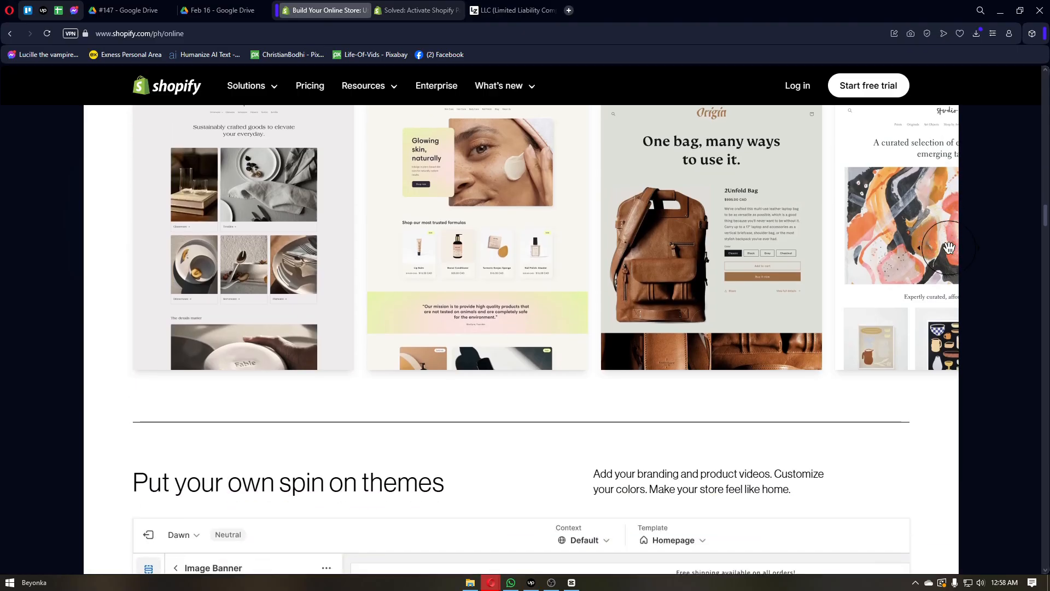
scroll(680, 299, up, 5)
scroll(680, 299, down, 10)
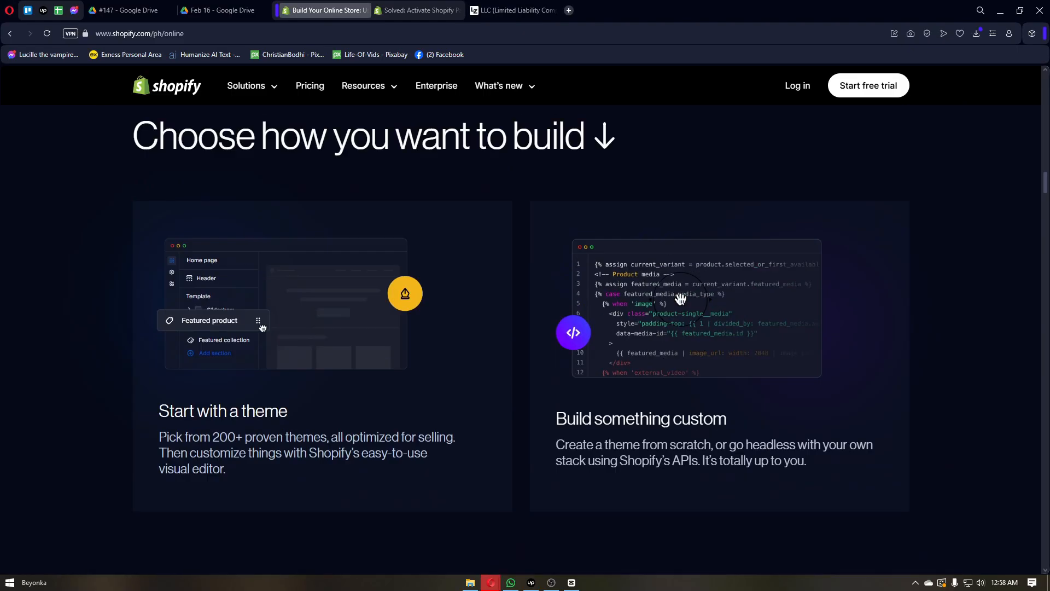
scroll(678, 300, up, 6)
scroll(677, 304, down, 2)
scroll(678, 304, up, 10)
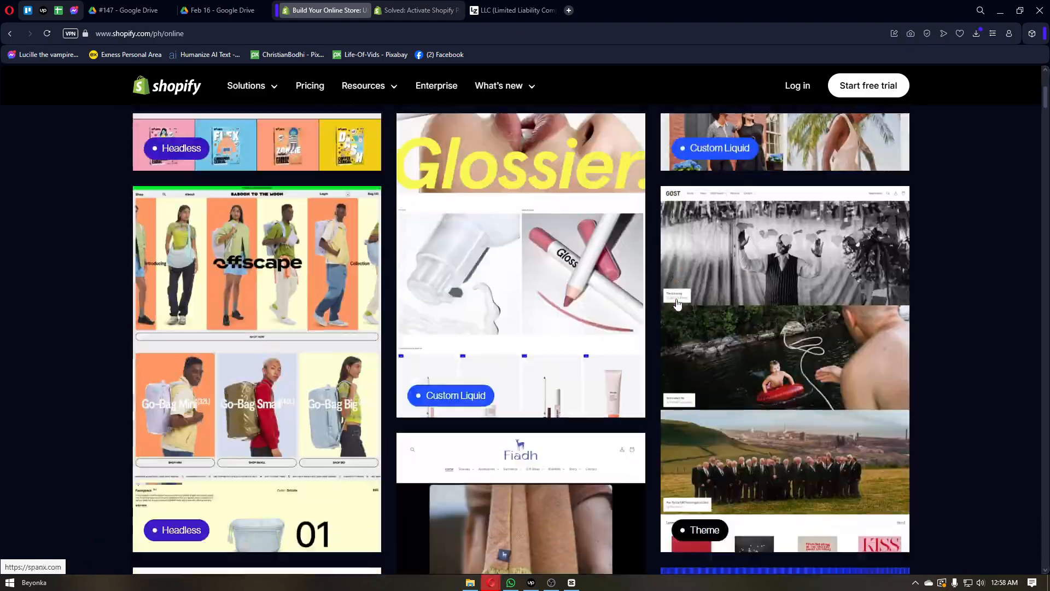
Step: Log in to the Shopify store admin and open the store's Payments settings
click(796, 91)
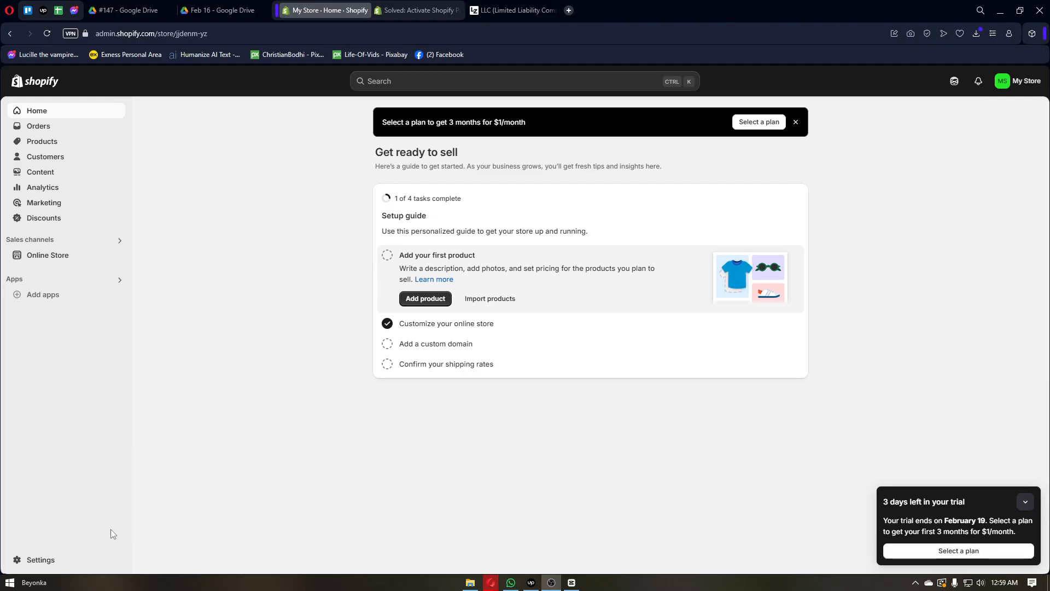
click(46, 559)
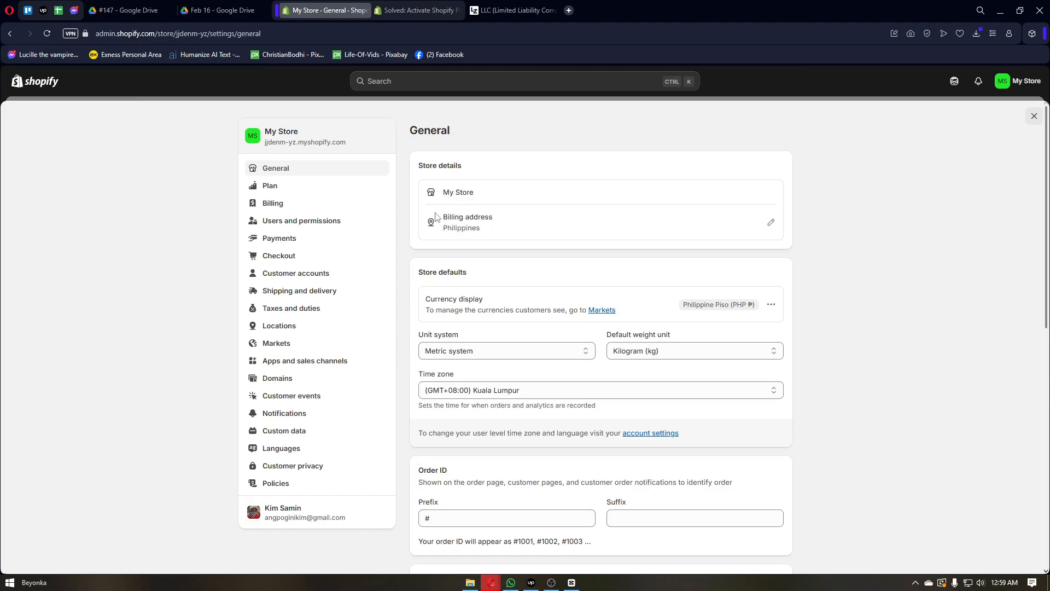
click(315, 240)
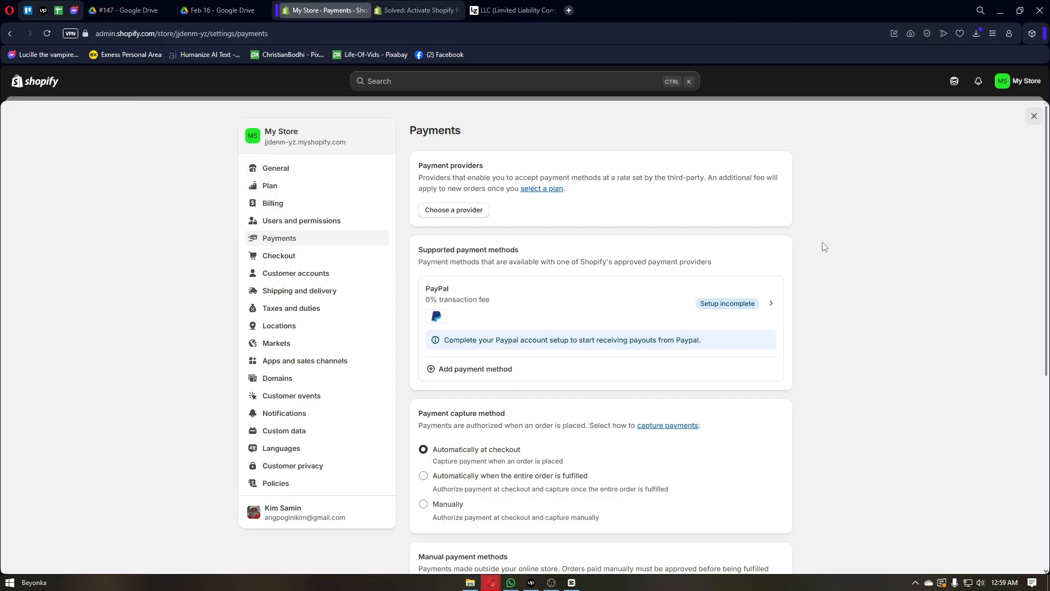
Step: Examine the Payments settings, from payment providers and supported methods to the capture method, manual payments and gift card expiration
scroll(823, 245, down, 3)
scroll(820, 243, down, 1)
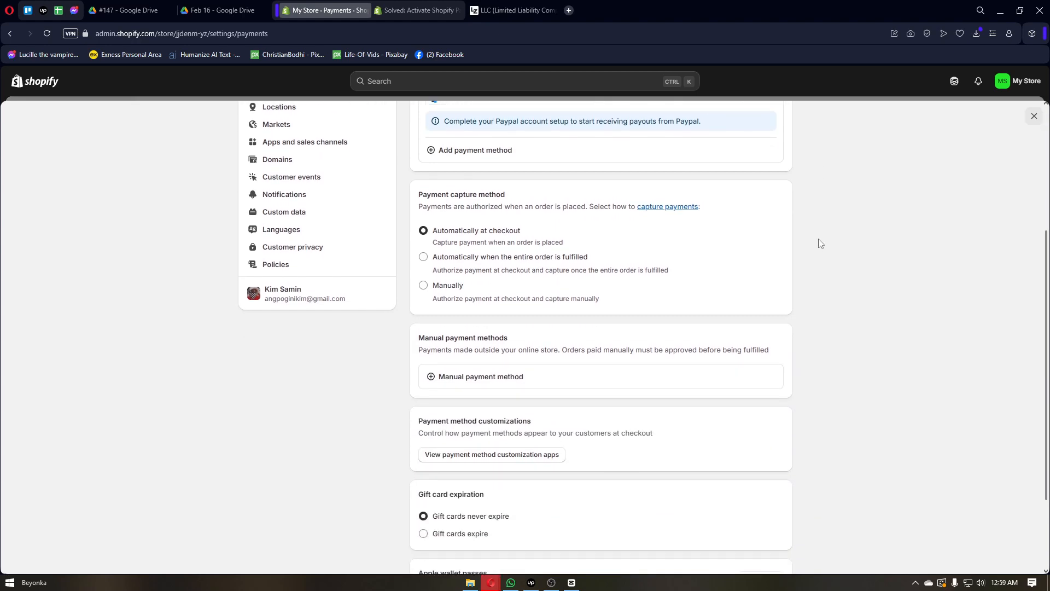
scroll(820, 243, up, 3)
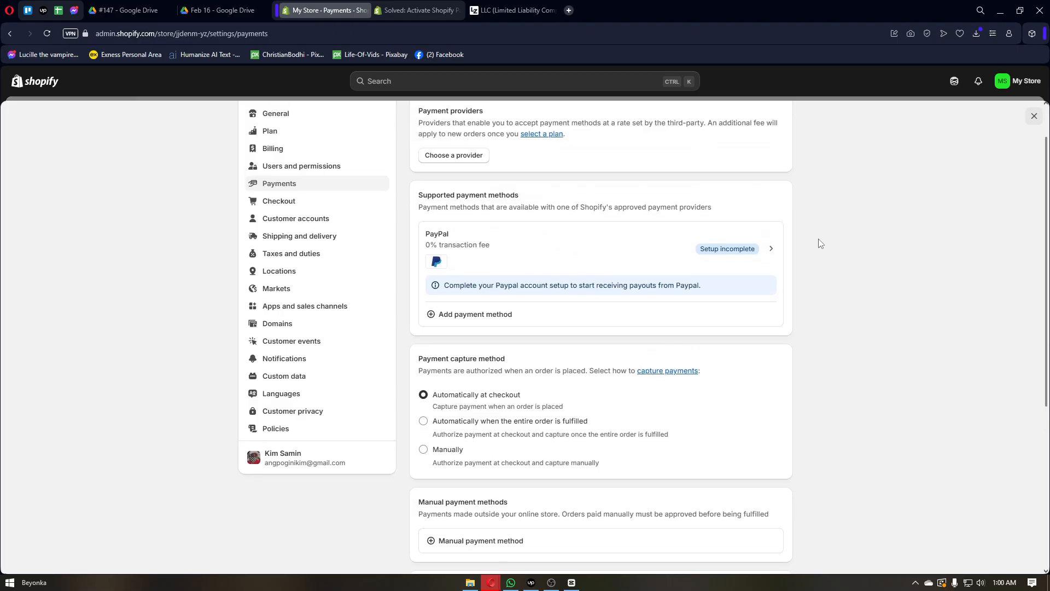
scroll(820, 243, up, 1)
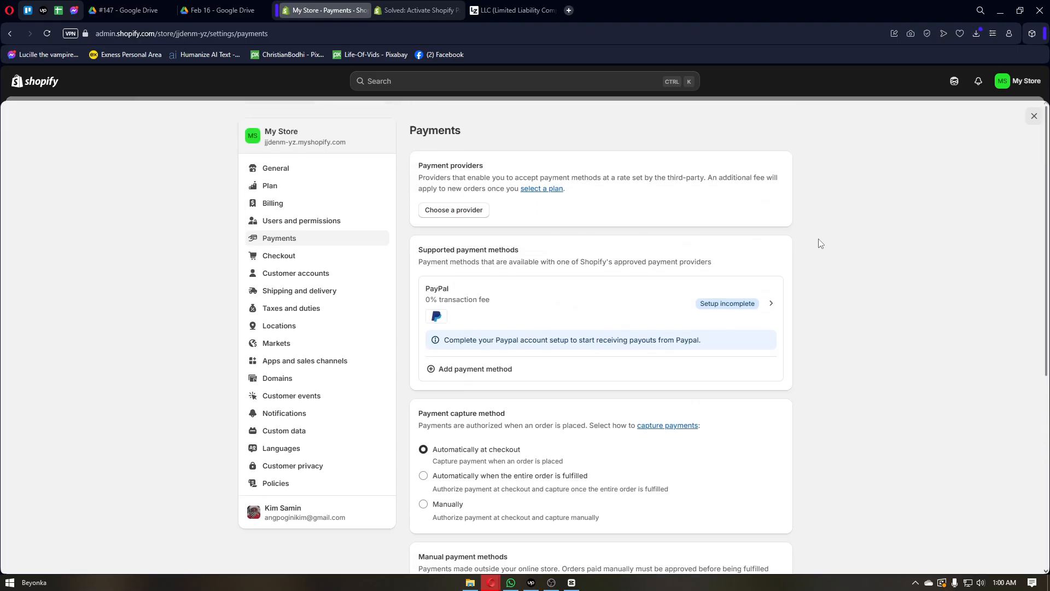
scroll(820, 243, down, 2)
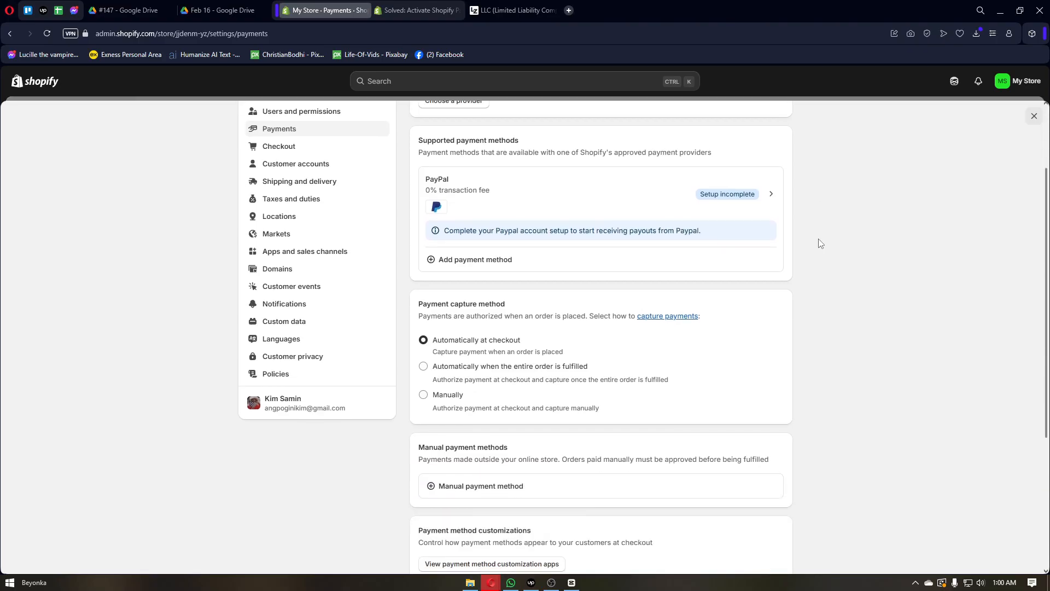
scroll(820, 243, down, 2)
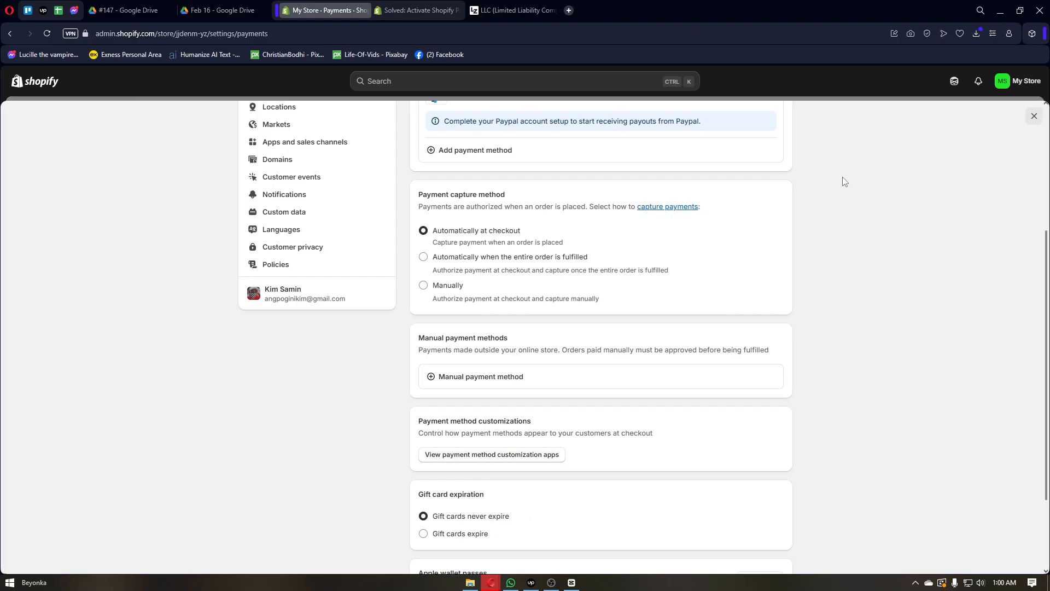
scroll(842, 181, down, 1)
scroll(842, 182, down, 1)
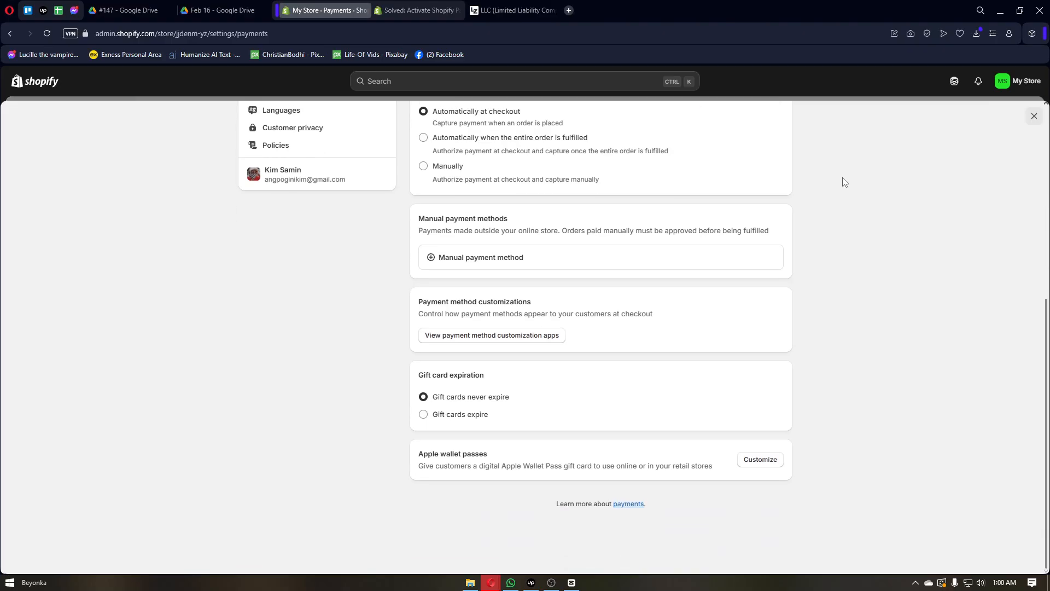
scroll(844, 182, up, 2)
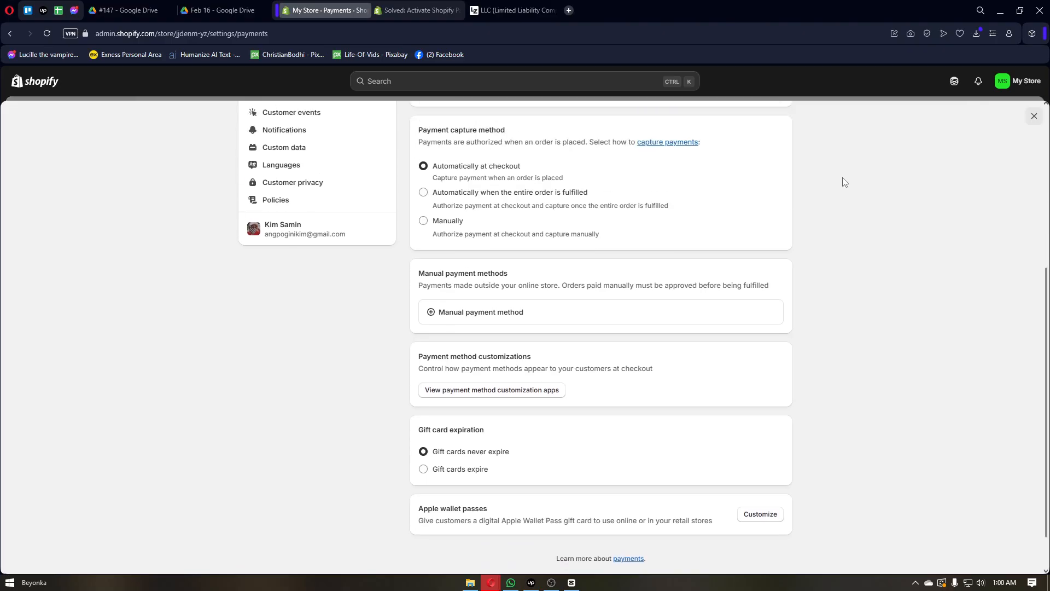
scroll(843, 181, up, 3)
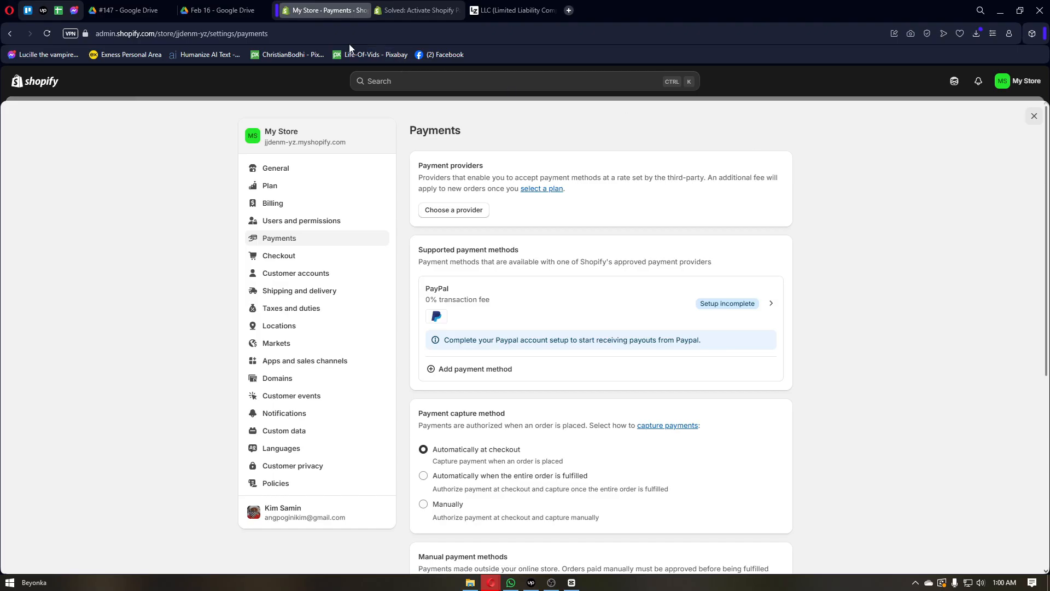
Step: Switch to the Shopify Community thread and read the accepted solution and staff reply on Shopify Payments requirements for non-US residents
click(404, 11)
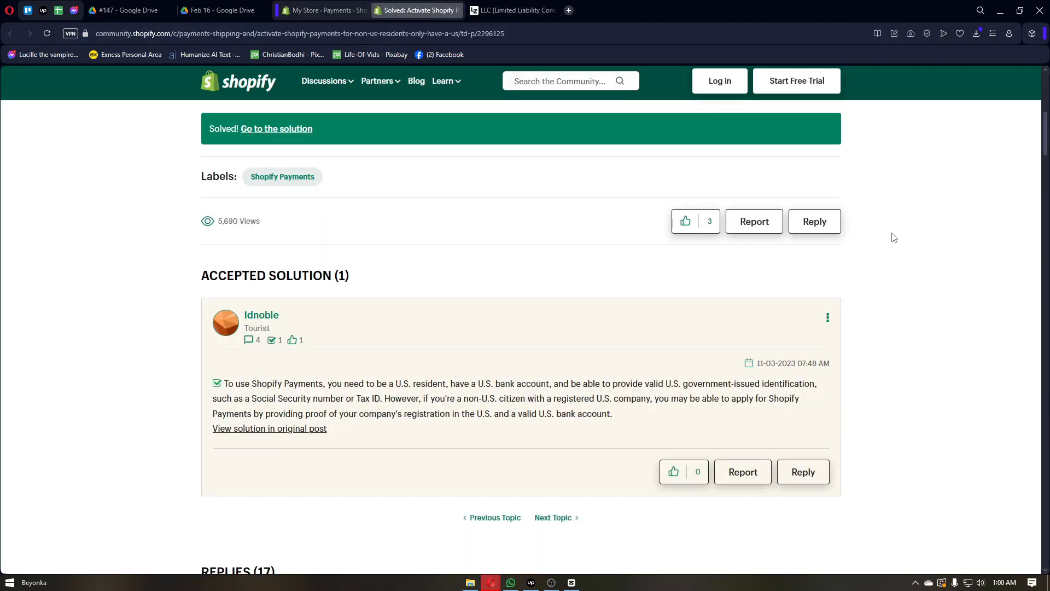
scroll(896, 238, down, 1)
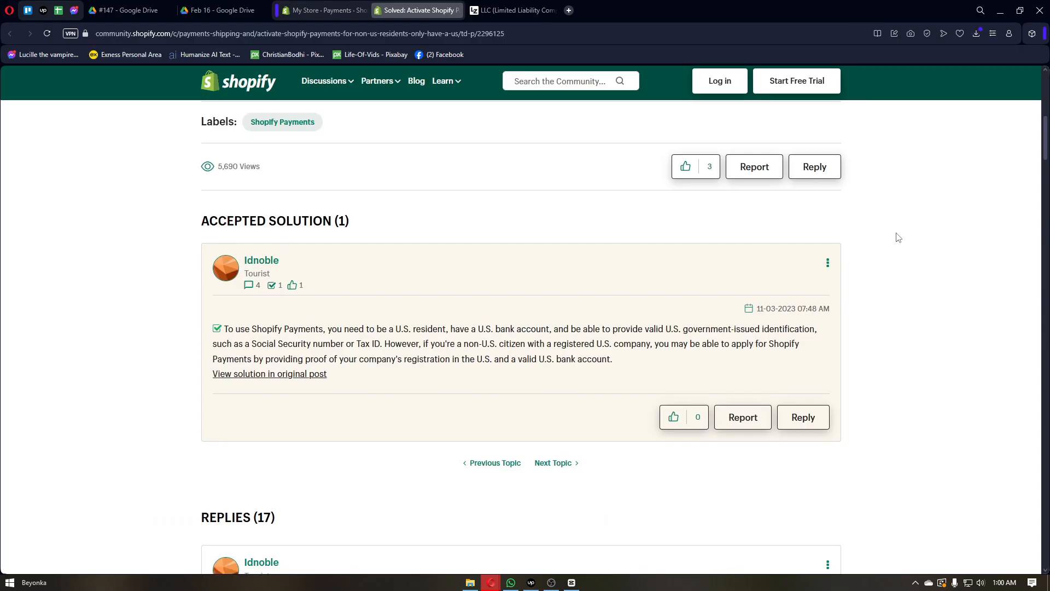
scroll(896, 237, down, 1)
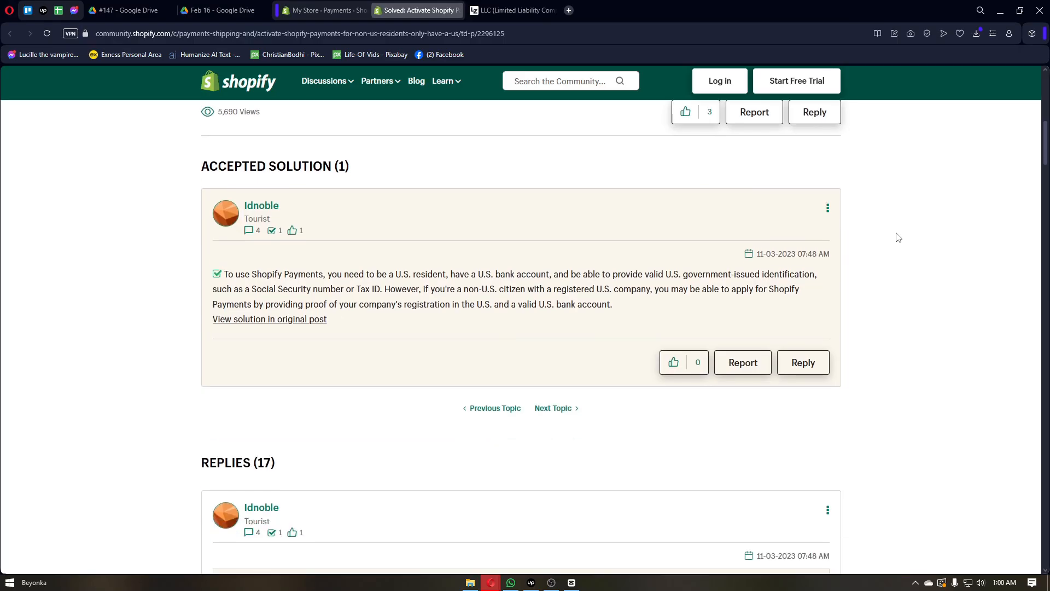
scroll(530, 145, down, 2)
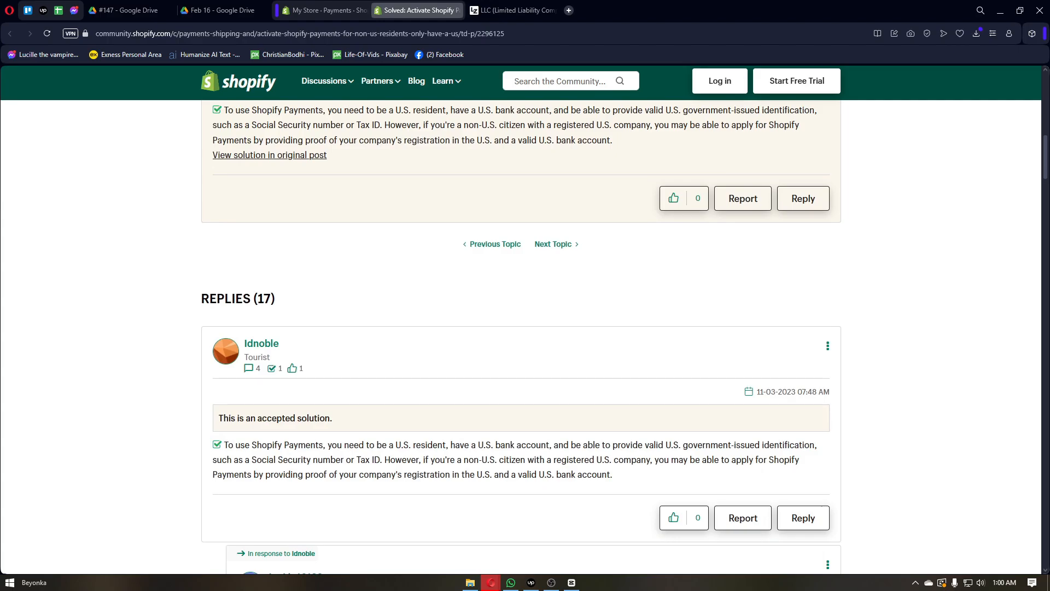
scroll(797, 232, down, 1)
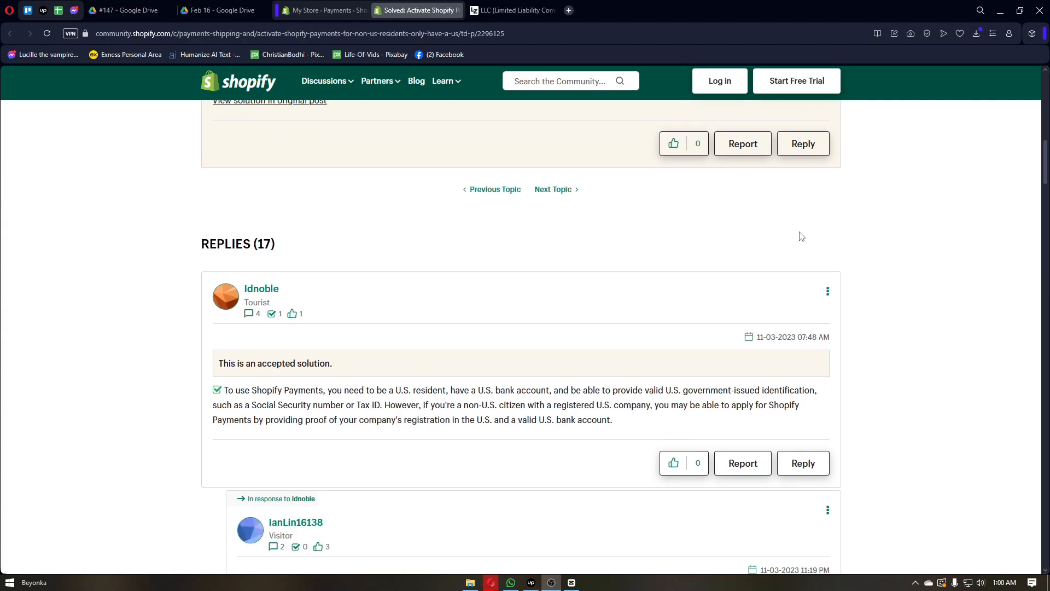
scroll(804, 241, down, 1)
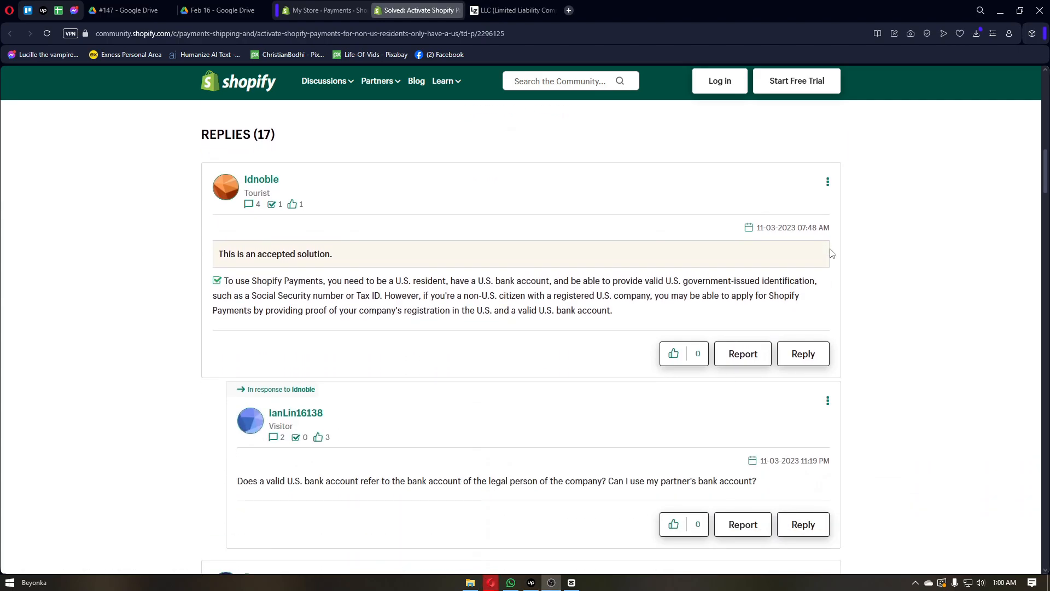
scroll(831, 253, down, 1)
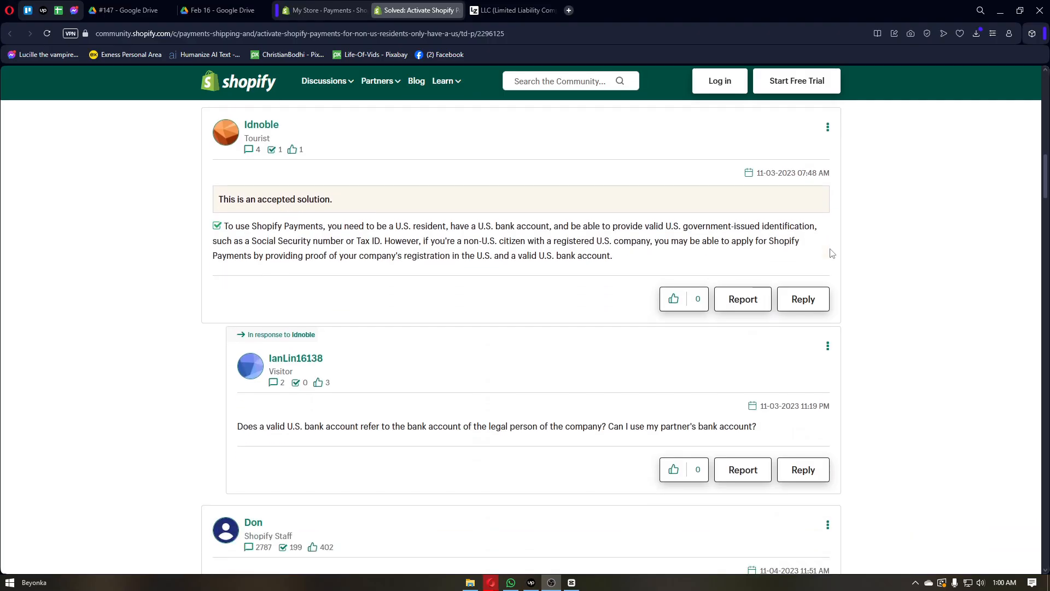
scroll(833, 256, down, 1)
scroll(917, 273, down, 3)
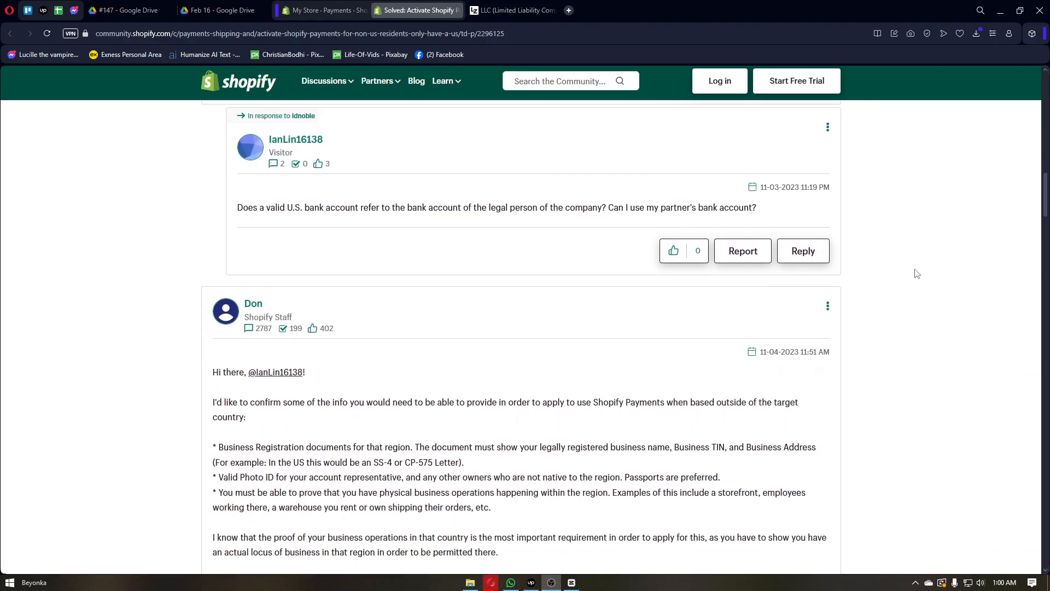
scroll(916, 273, down, 4)
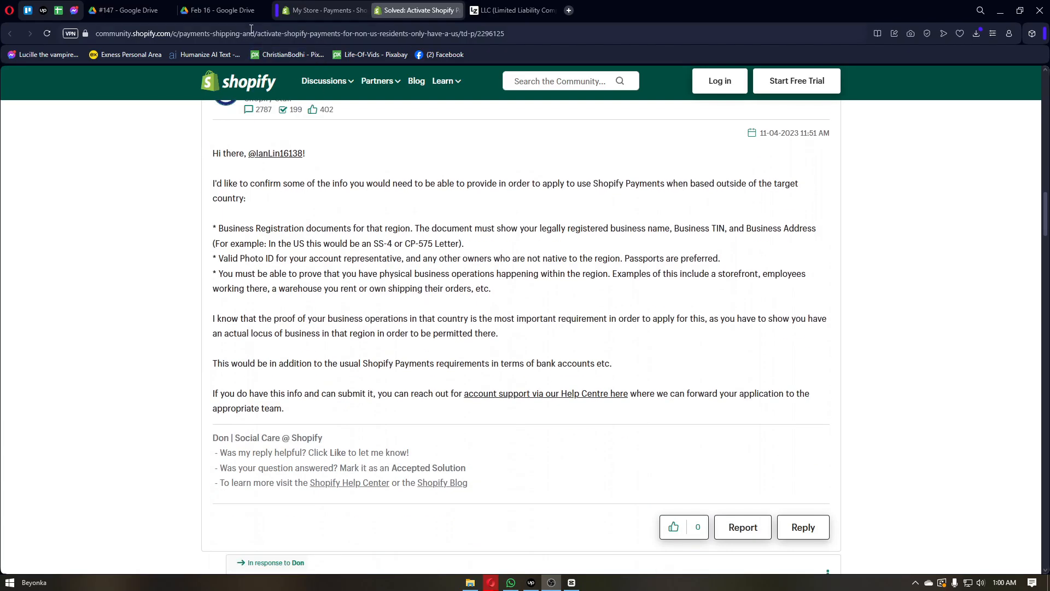
Step: Return to the store's Payments settings and review the PayPal, payment capture, manual payment and customization sections again
mouse_move(345, 84)
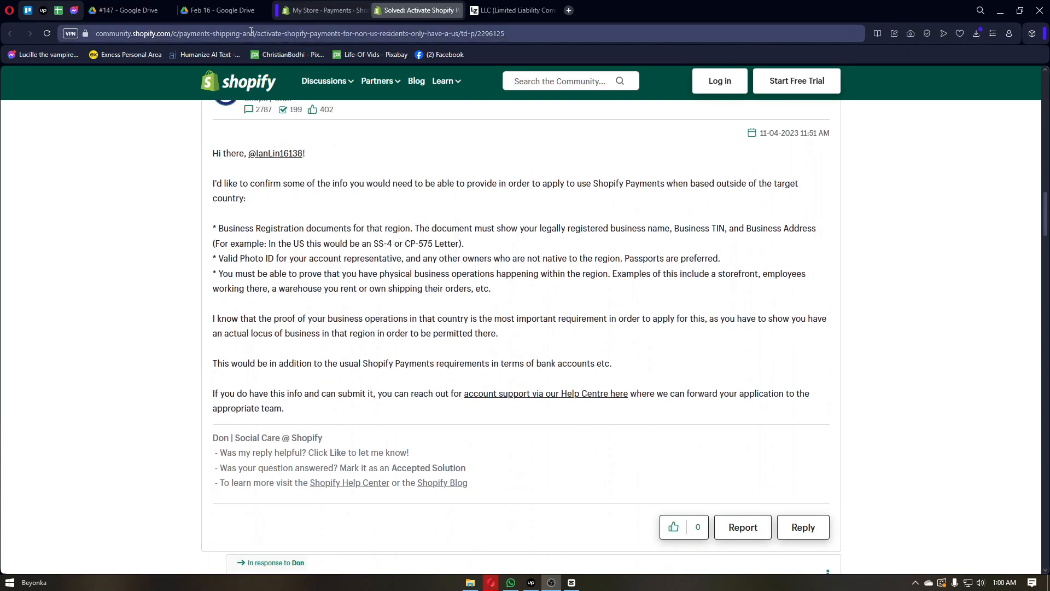
click(317, 16)
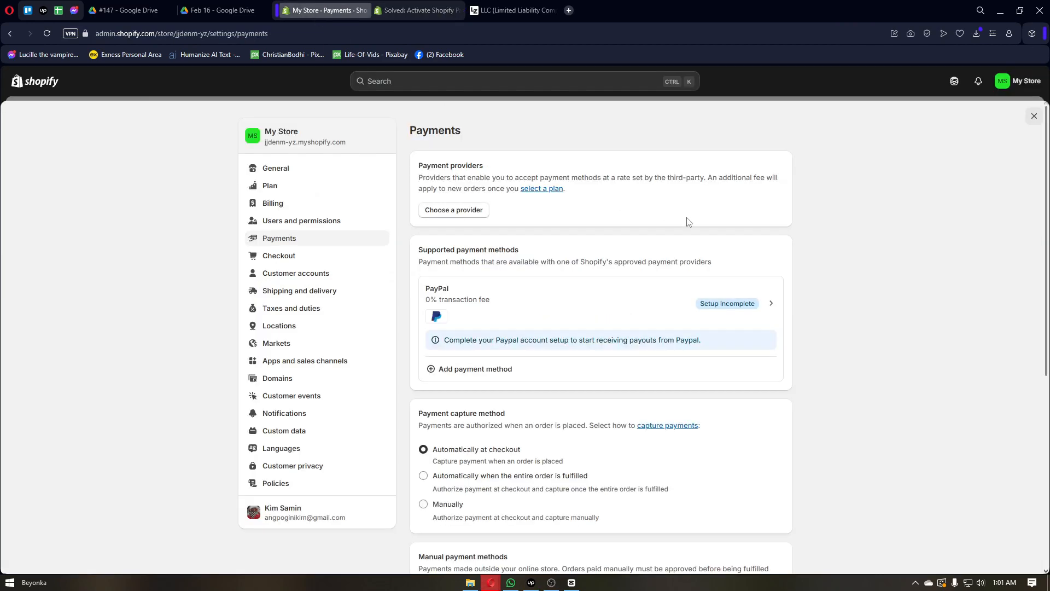
scroll(687, 221, down, 1)
scroll(687, 221, down, 1)
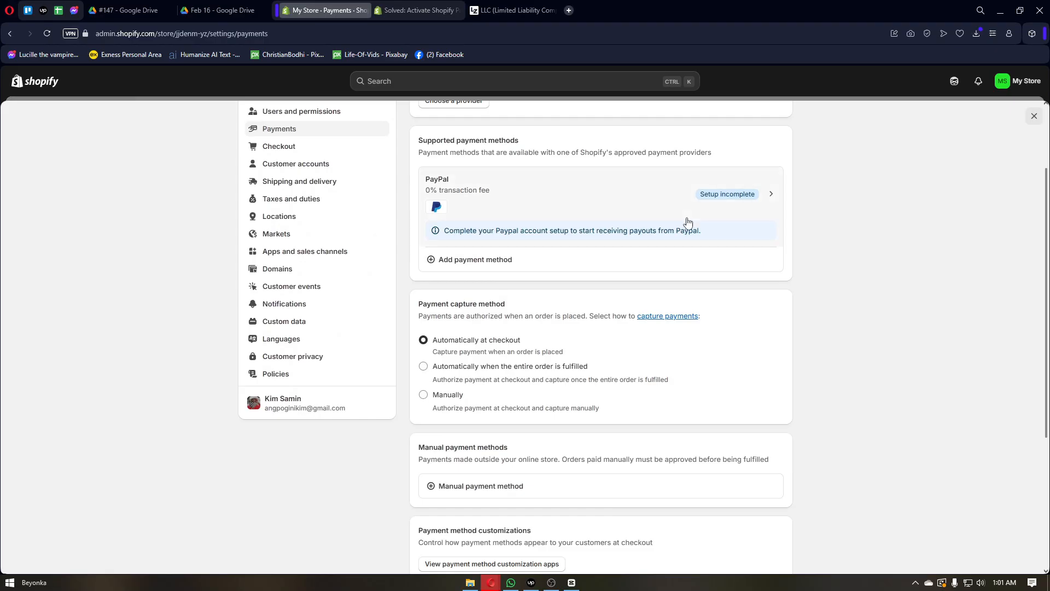
scroll(688, 222, down, 1)
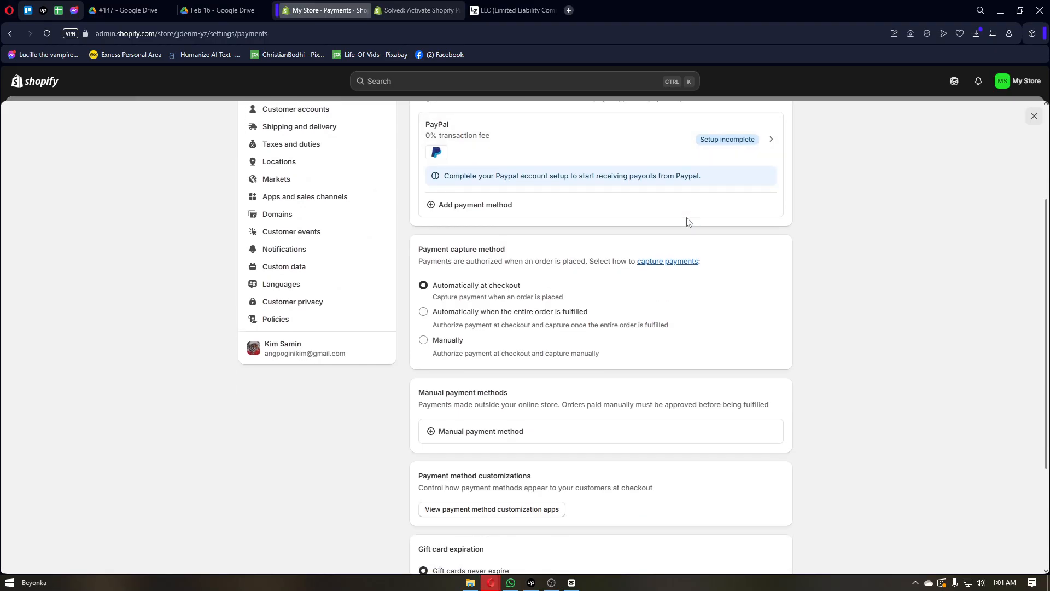
scroll(688, 222, down, 2)
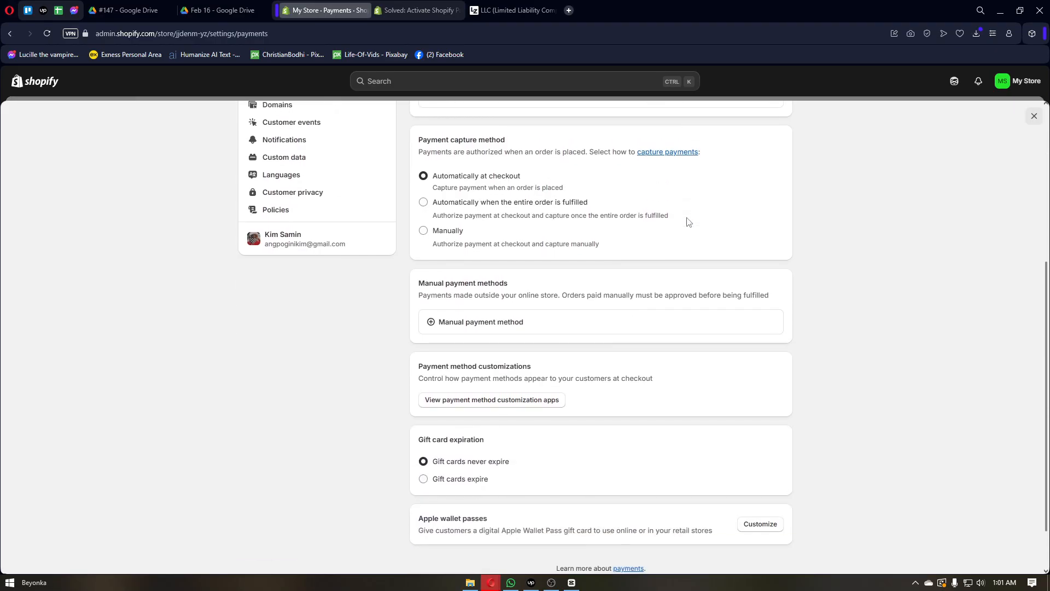
scroll(687, 221, down, 1)
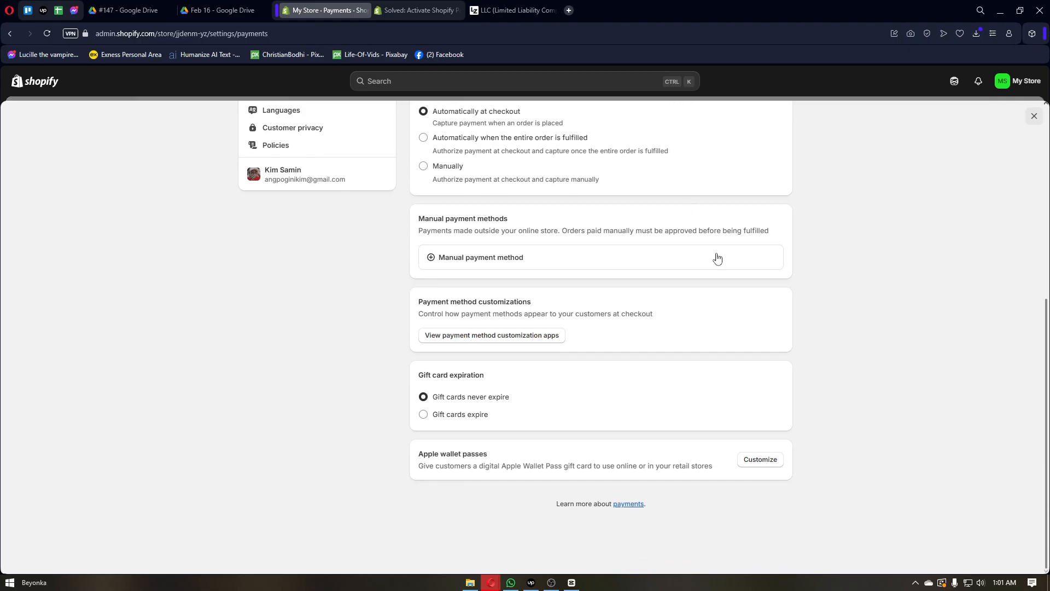
scroll(785, 302, up, 5)
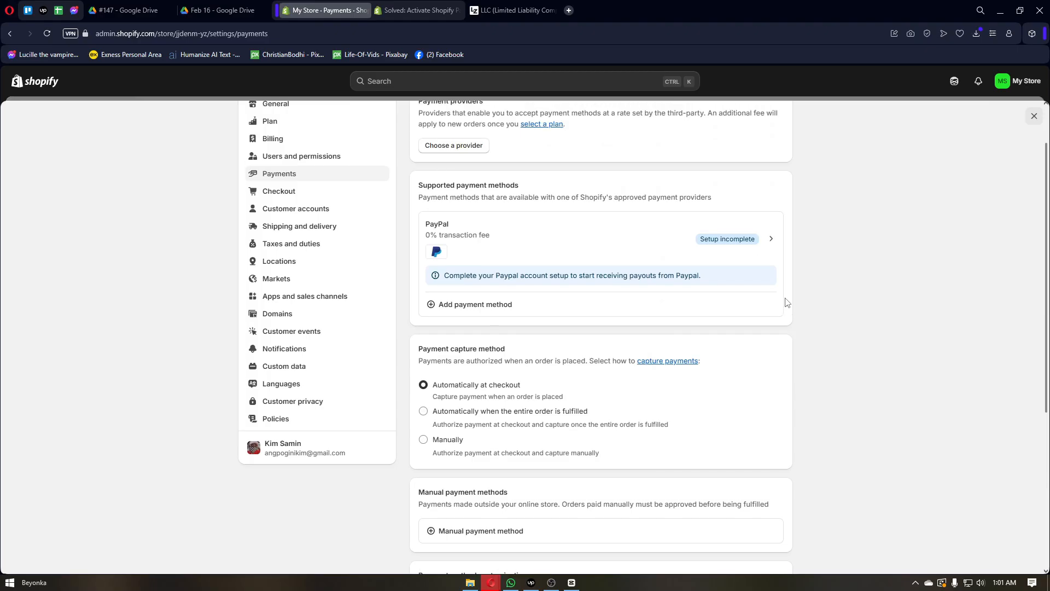
scroll(786, 302, up, 1)
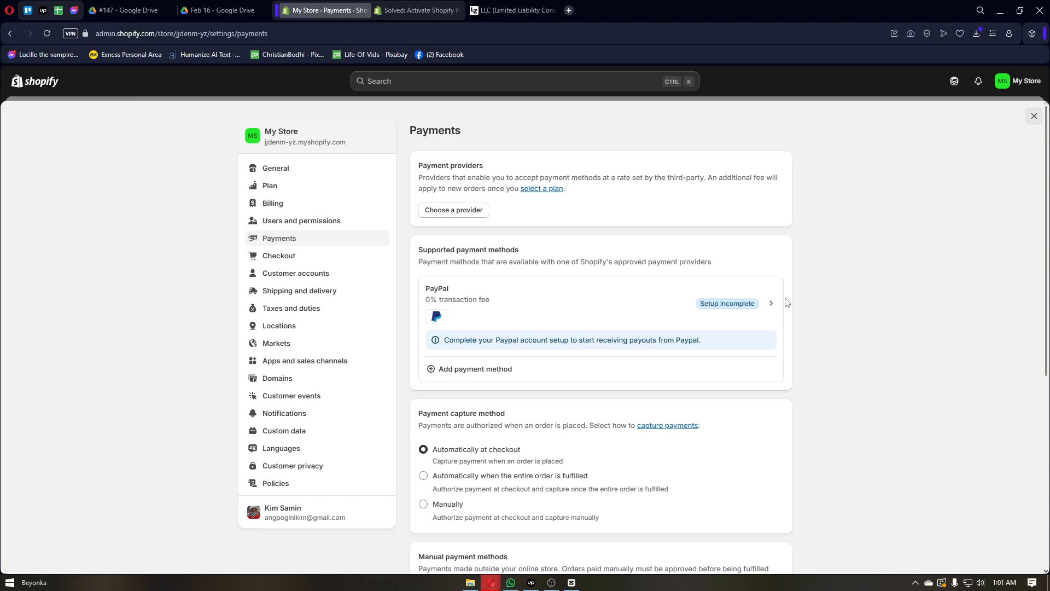
scroll(786, 303, down, 3)
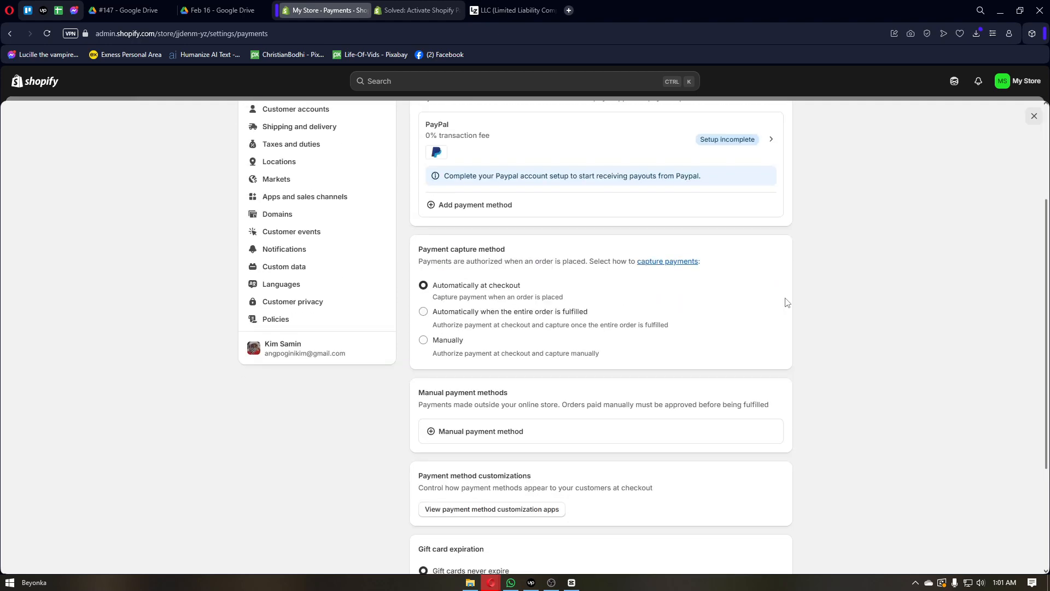
scroll(786, 302, down, 2)
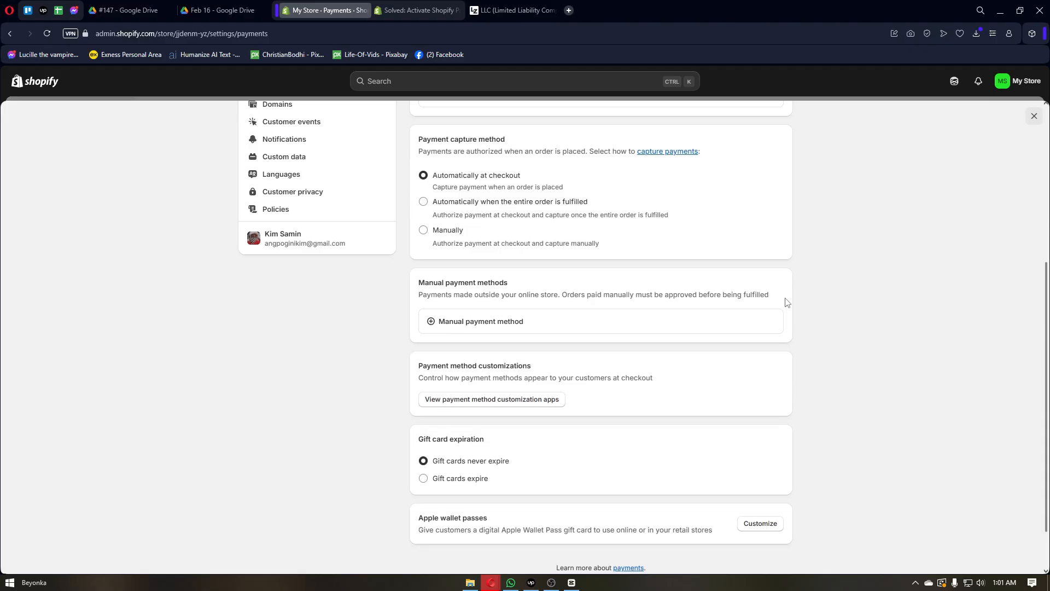
scroll(786, 303, down, 2)
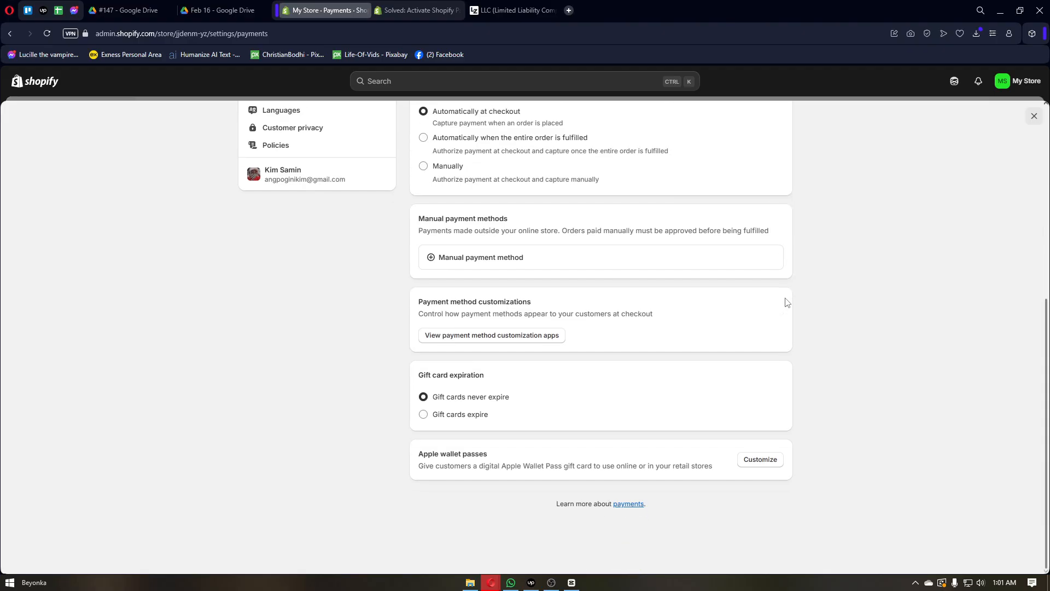